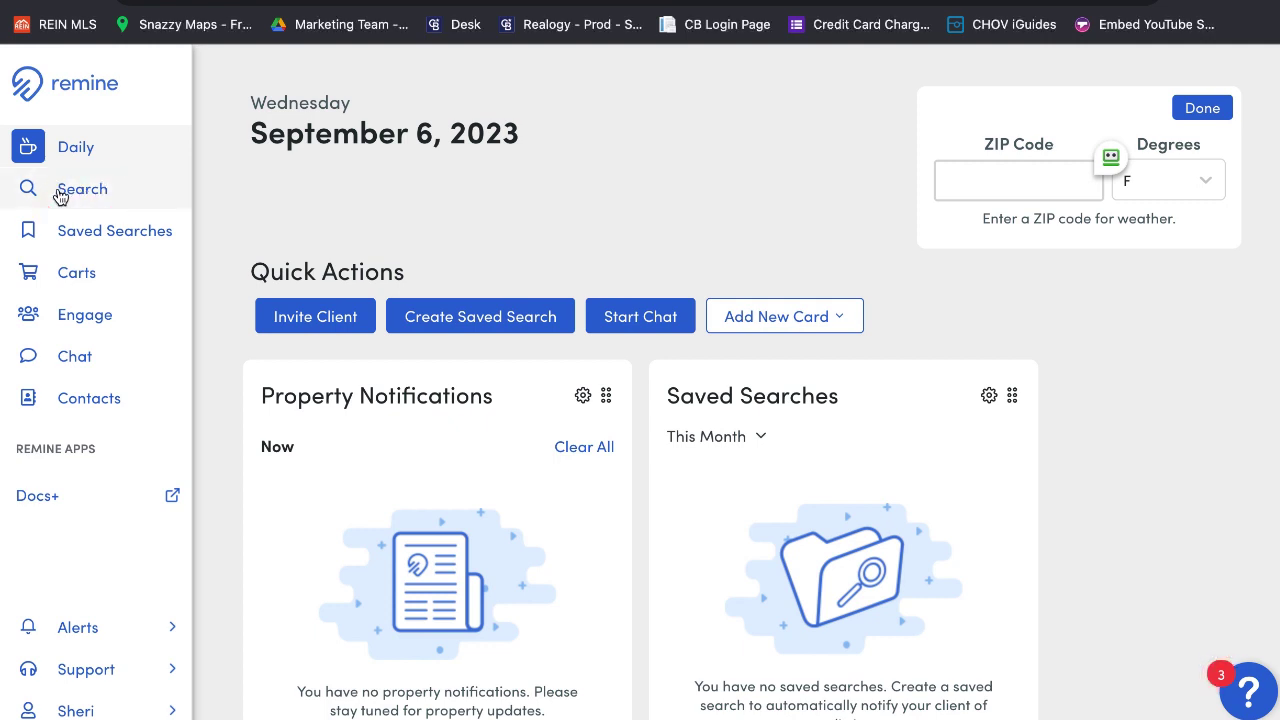
Open the property search, clear all preset filters and switch the results to listings
click(60, 196)
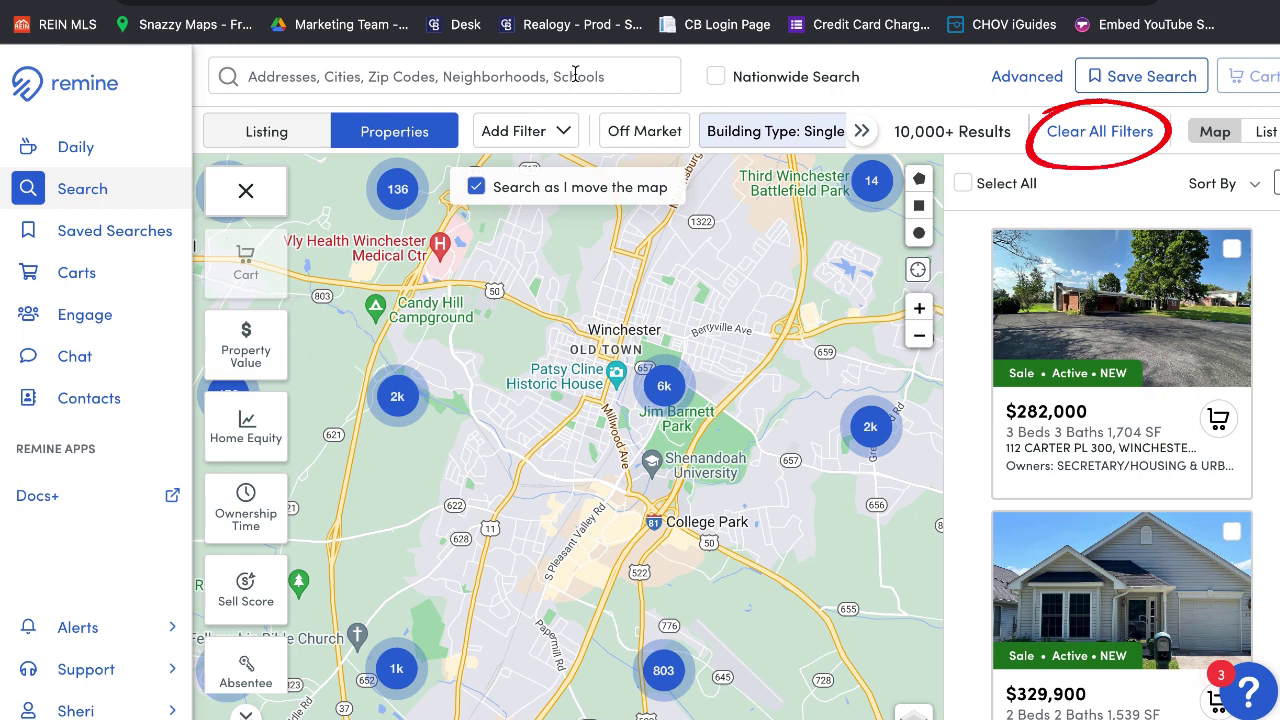
click(1078, 128)
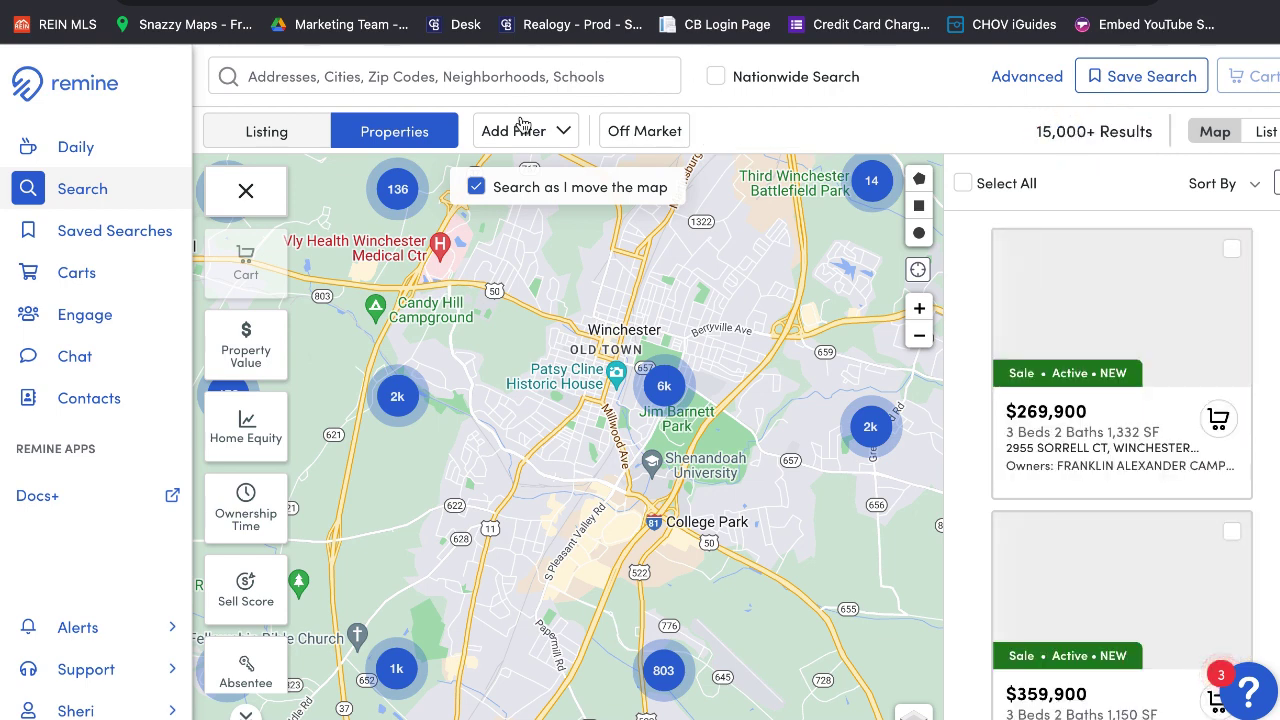
click(252, 128)
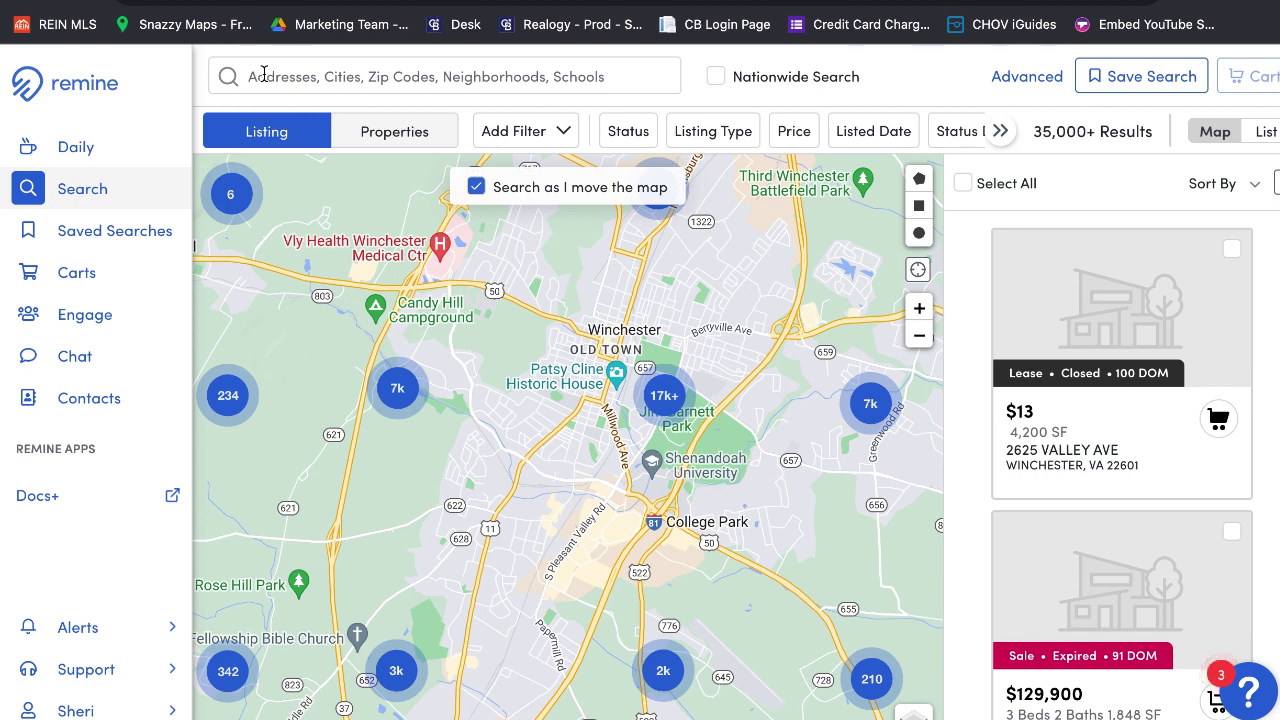
Search for the ZIP code 22601 in Winchester, VA
click(264, 74)
text(22601)
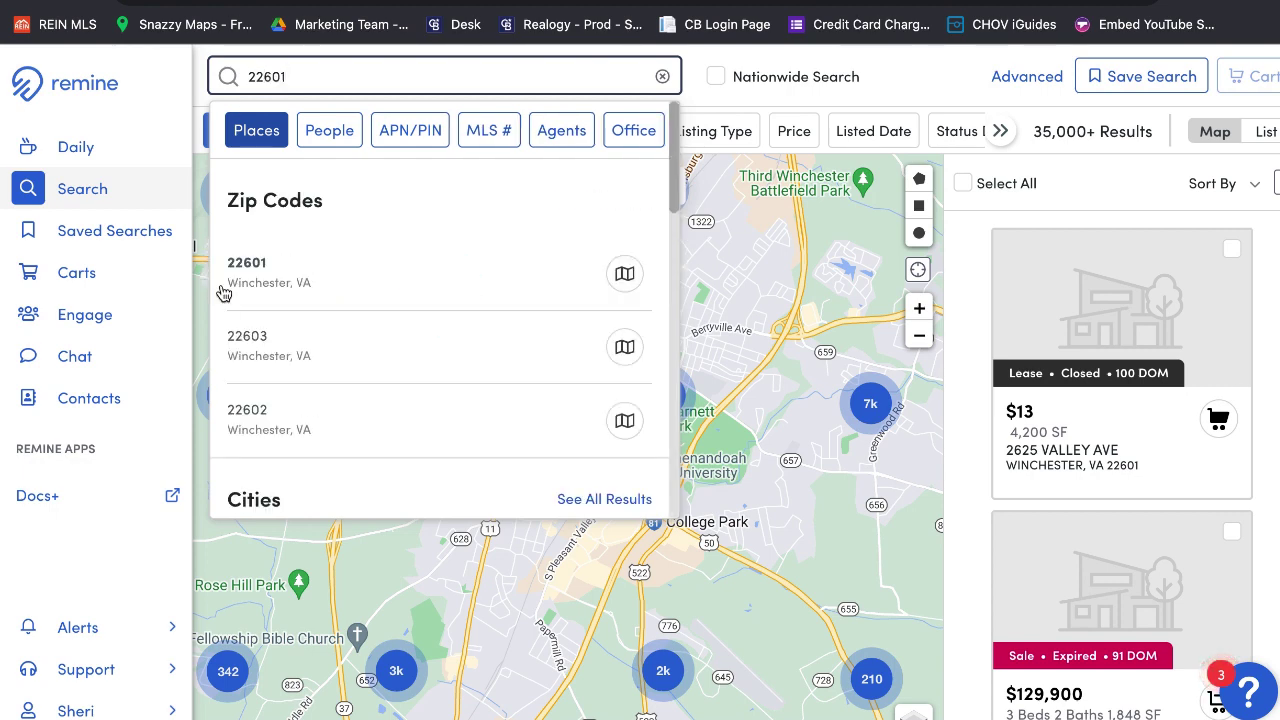
click(264, 290)
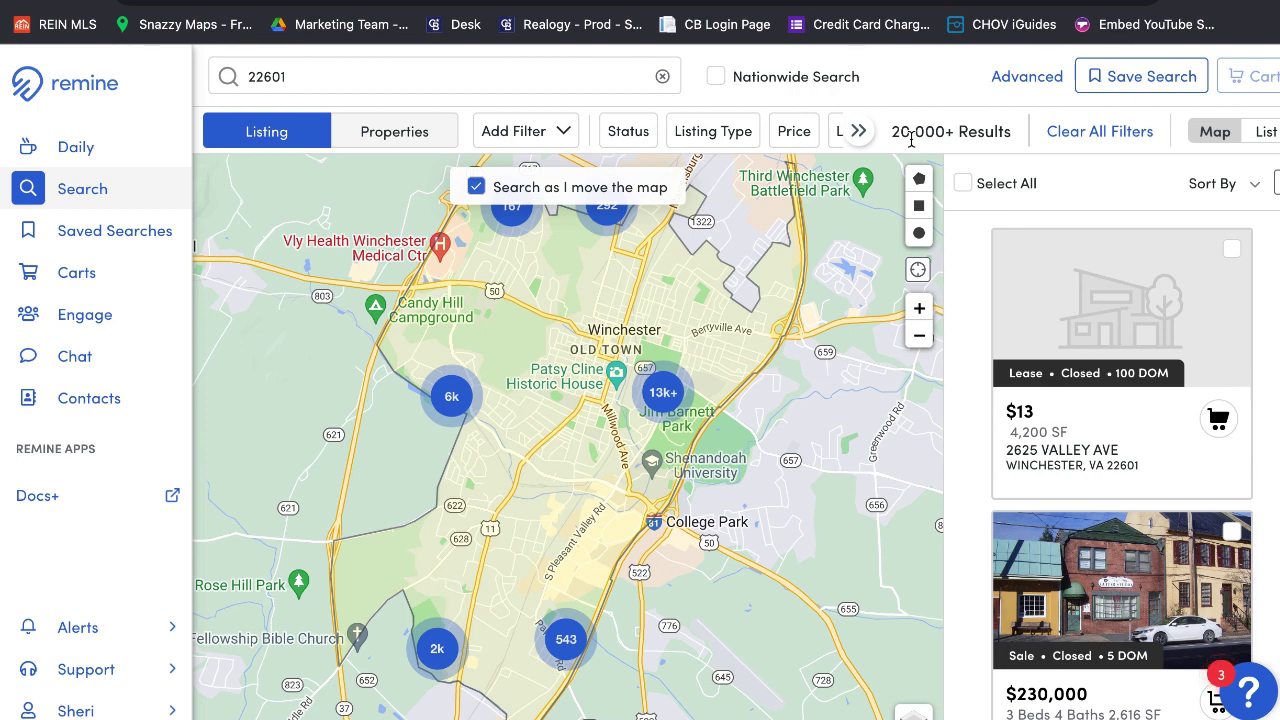
Open the advanced search for properties and set the Building Type filter to Single-Family
click(1010, 79)
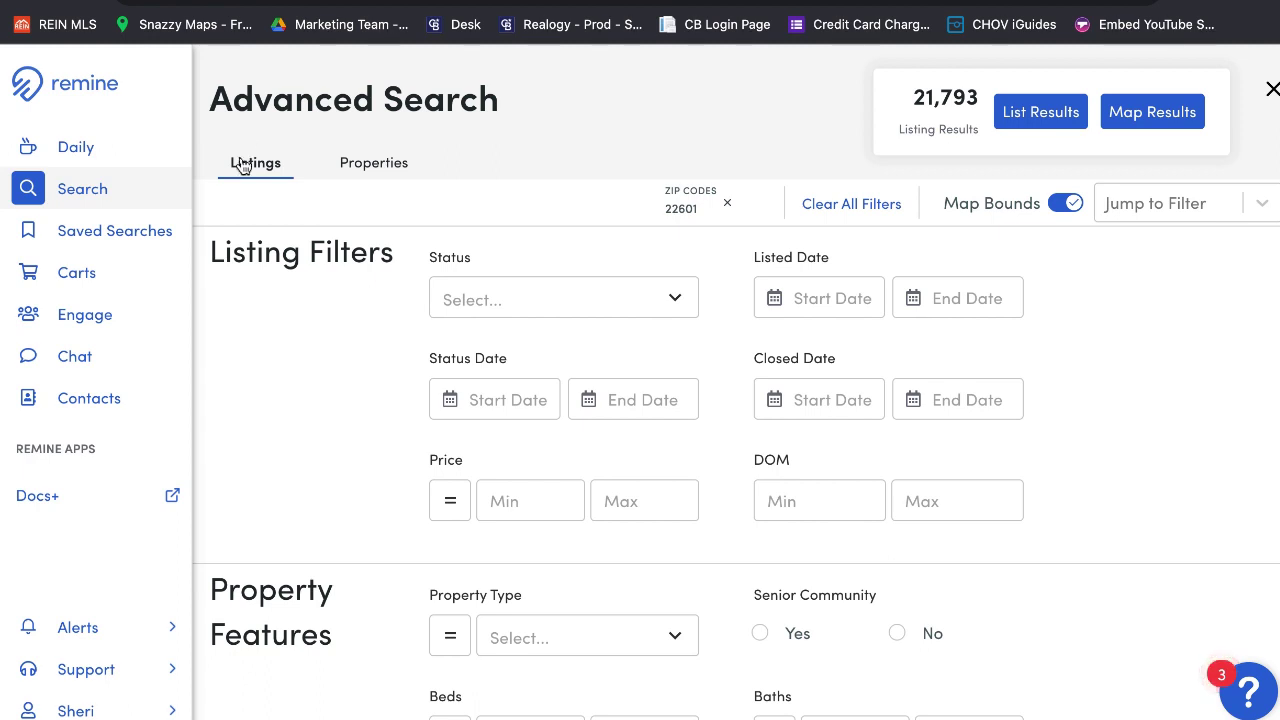
click(373, 170)
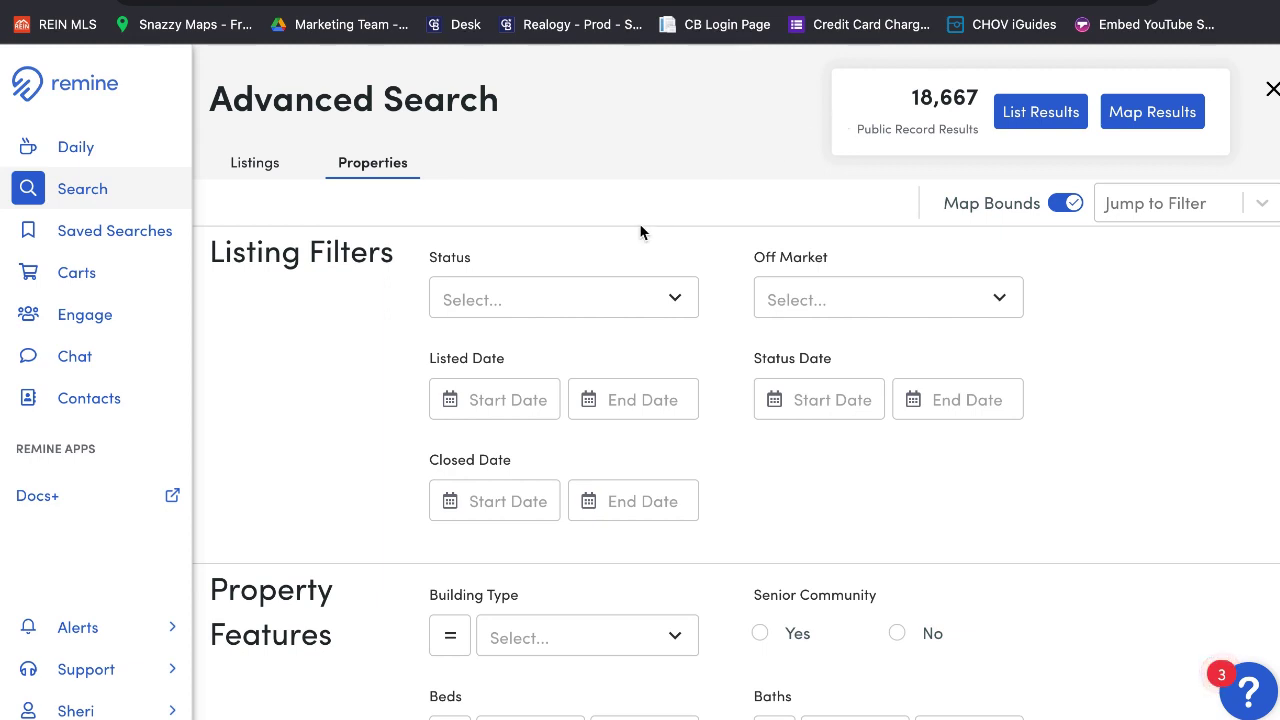
scroll(410, 448, down, 1)
scroll(410, 449, down, 4)
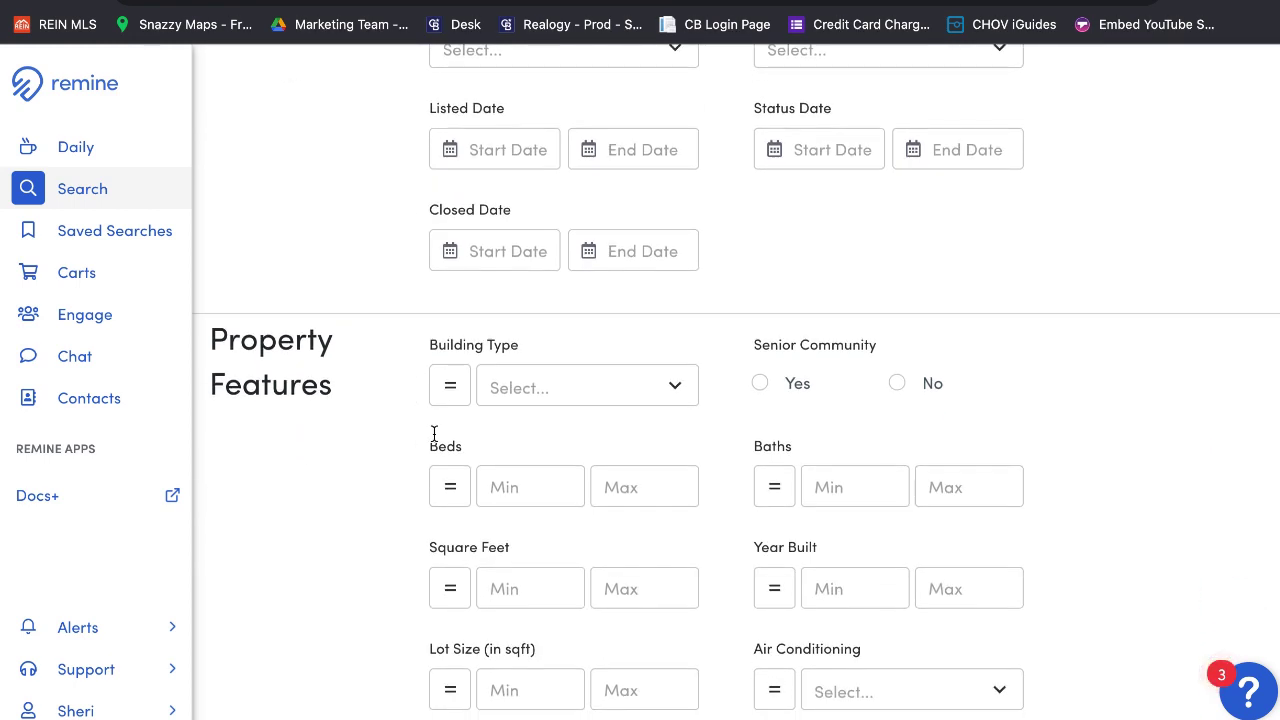
click(532, 392)
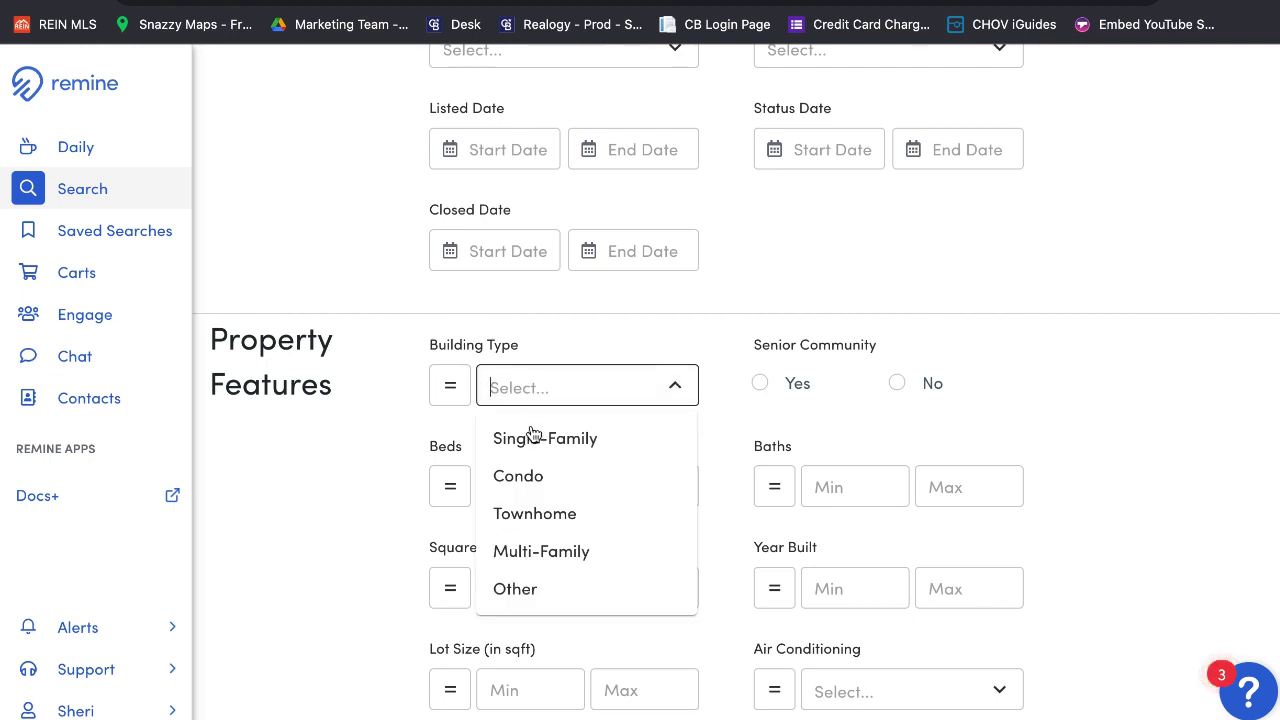
click(530, 436)
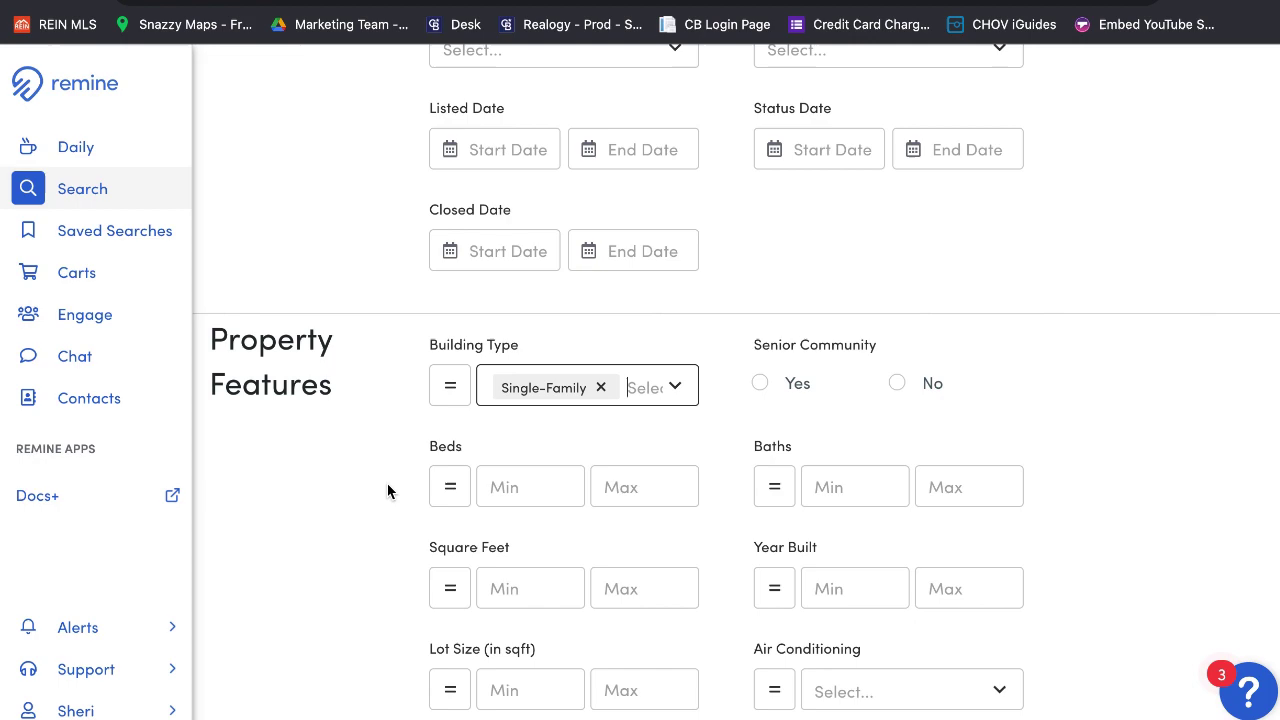
Apply the Absentee filter with both Absentee, In State and Absentee, Out of State selected
scroll(389, 489, down, 10)
scroll(389, 489, down, 8)
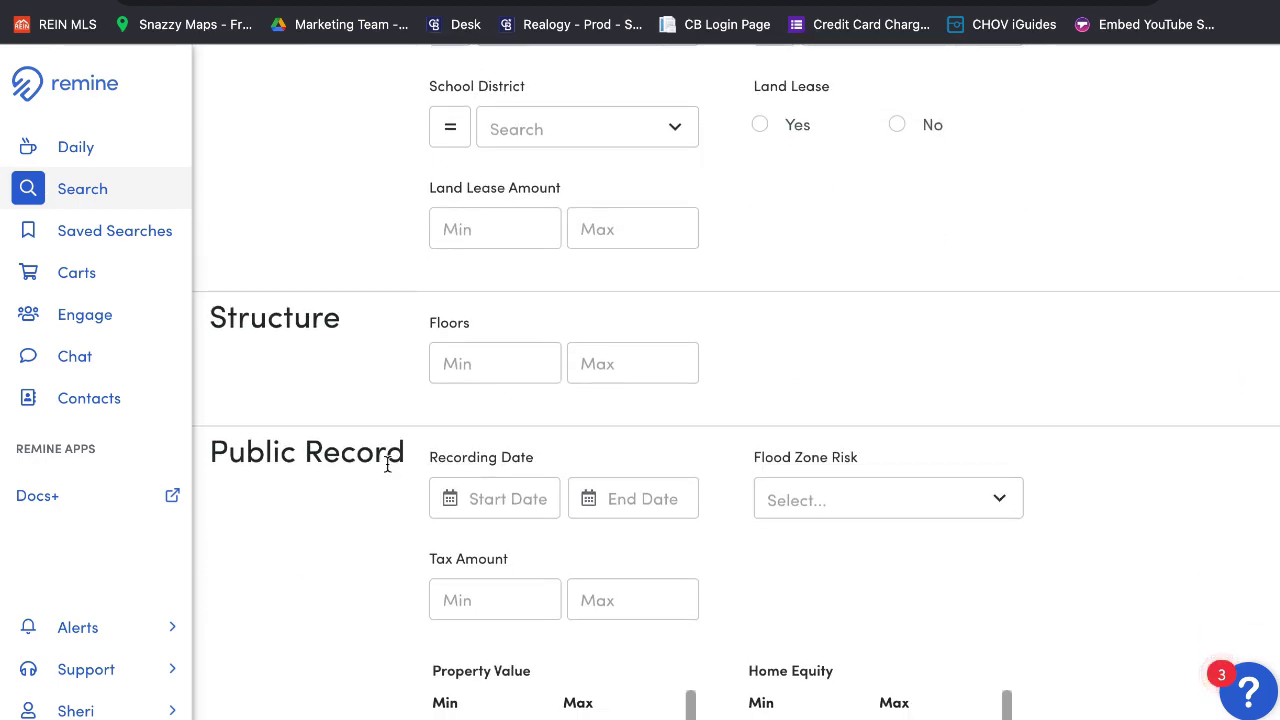
scroll(389, 470, down, 6)
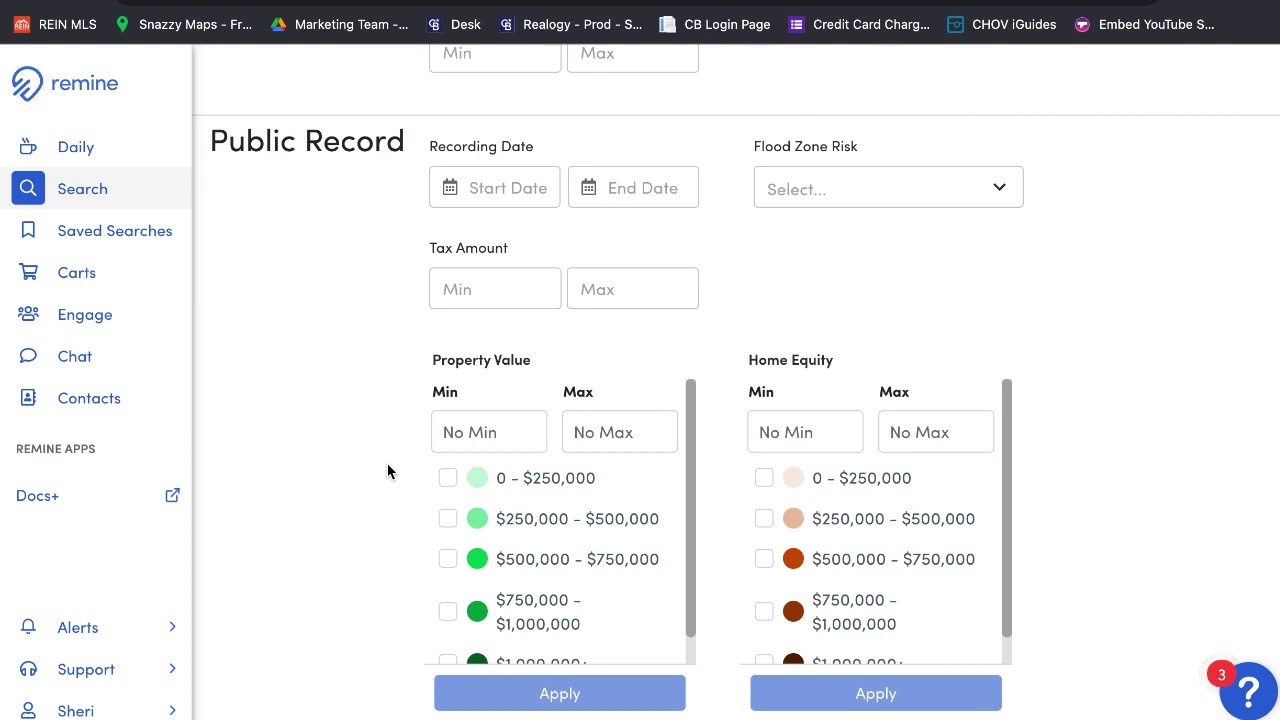
scroll(391, 489, up, 1)
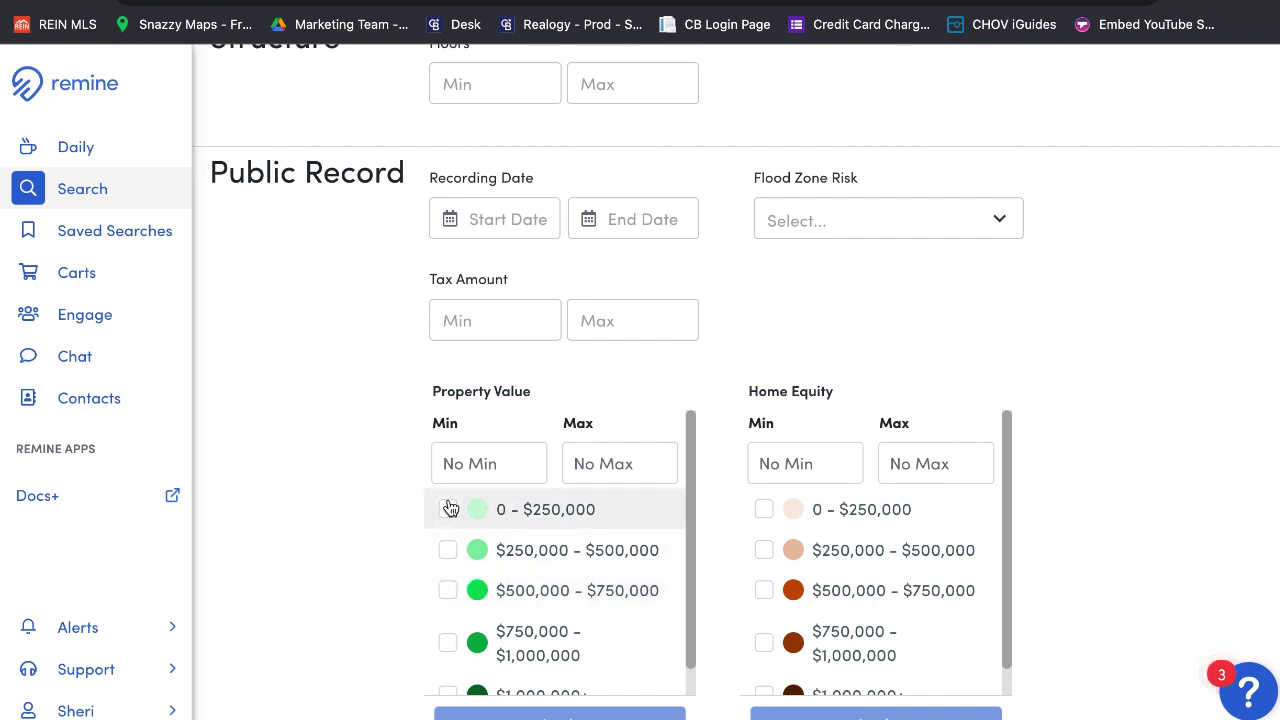
scroll(457, 608, down, 1)
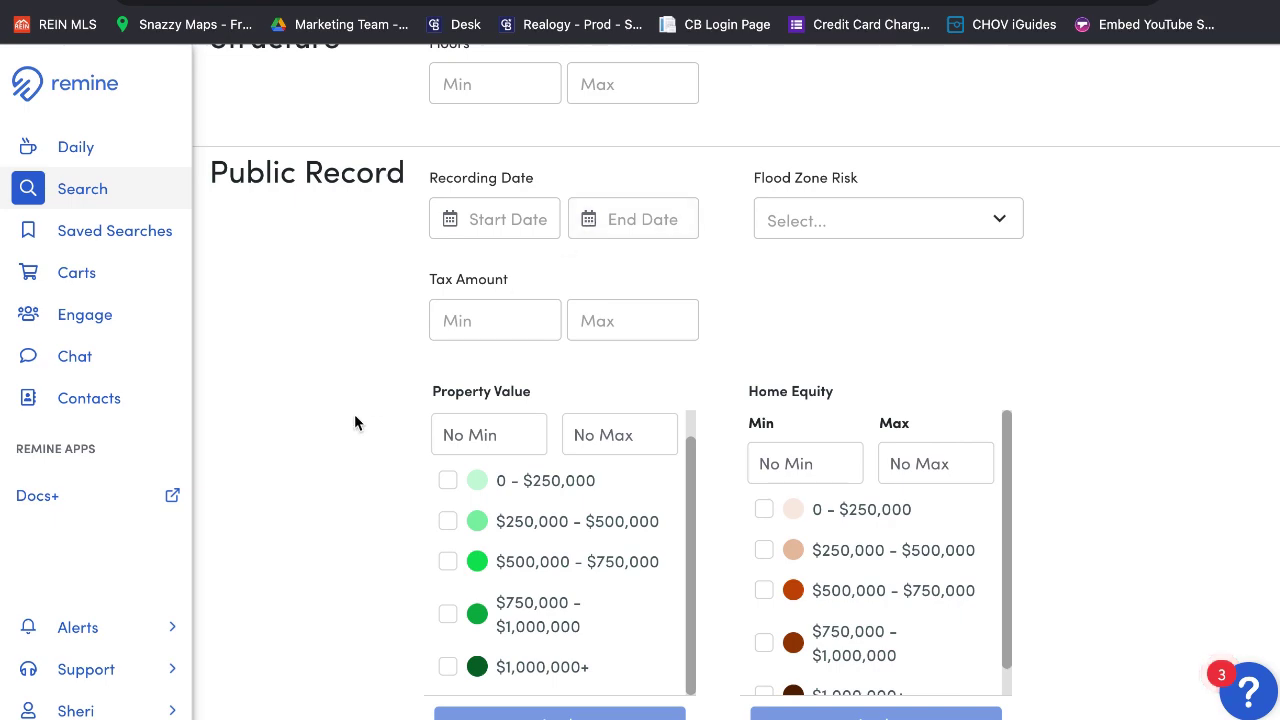
scroll(354, 414, down, 6)
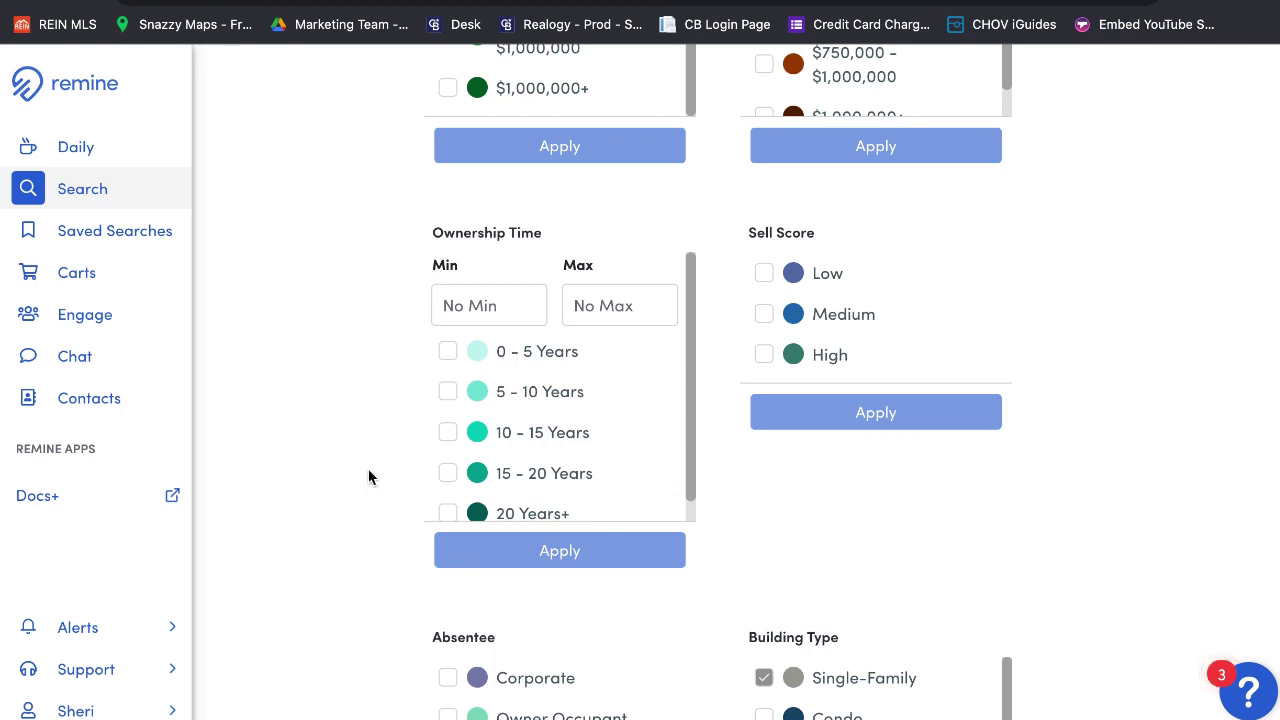
scroll(368, 477, down, 3)
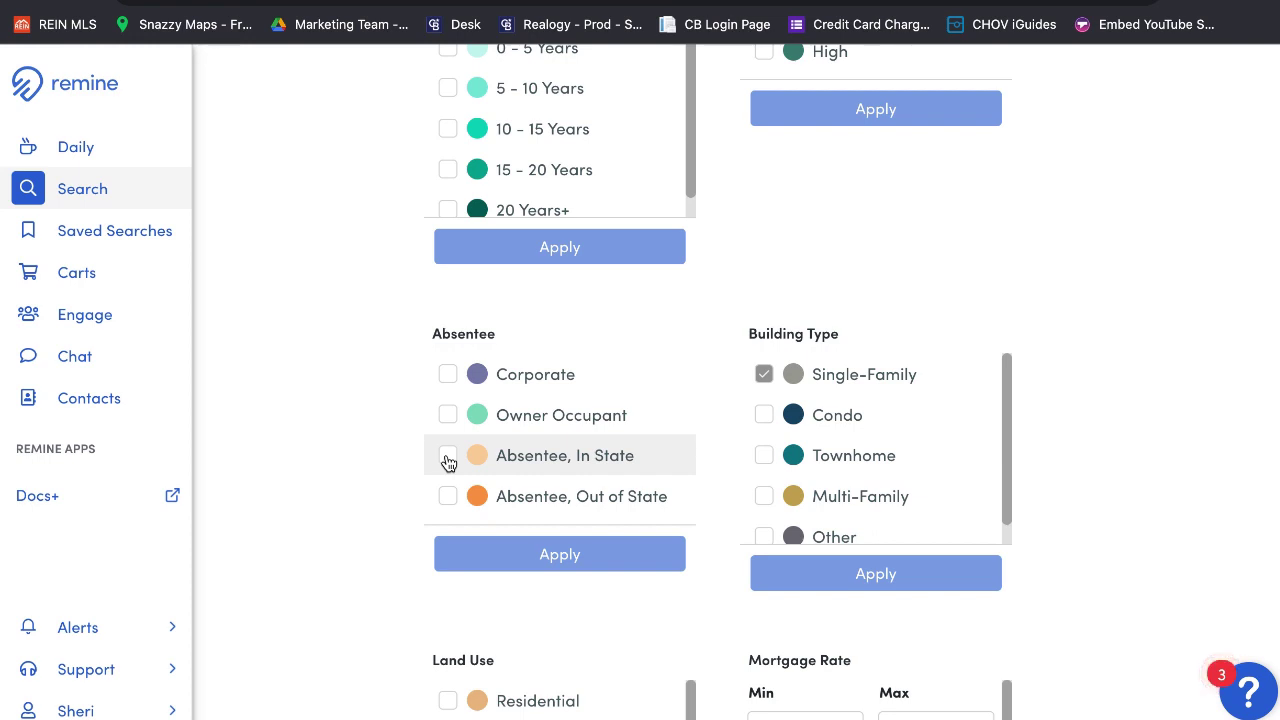
click(448, 460)
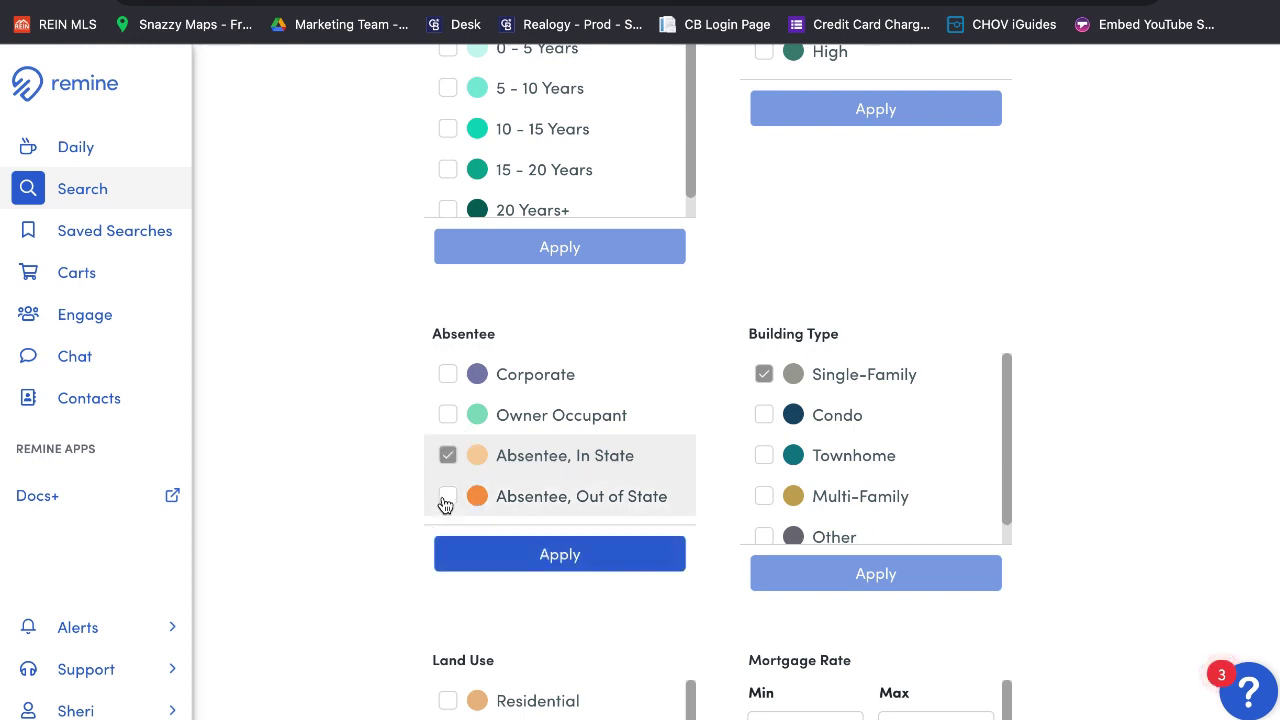
click(446, 498)
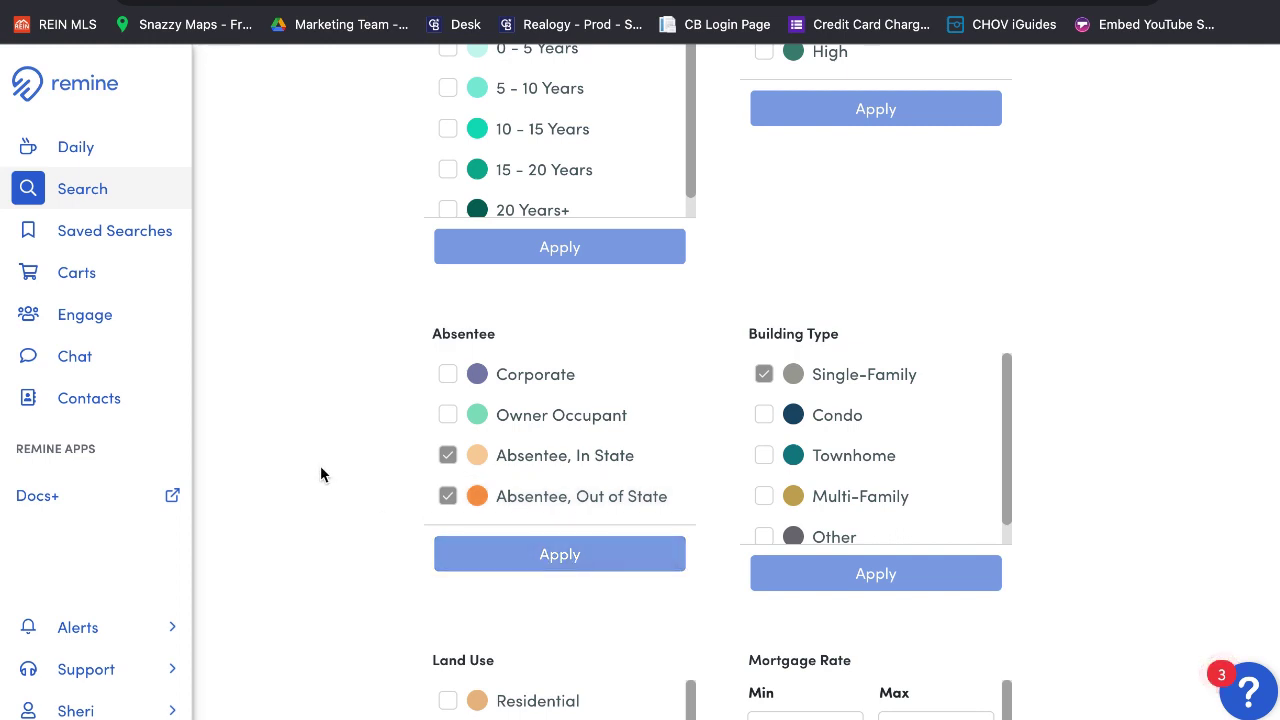
Apply the Land Use filter with Residential selected and look over the remaining mortgage, sale price and distressed-deal filters
scroll(321, 474, down, 5)
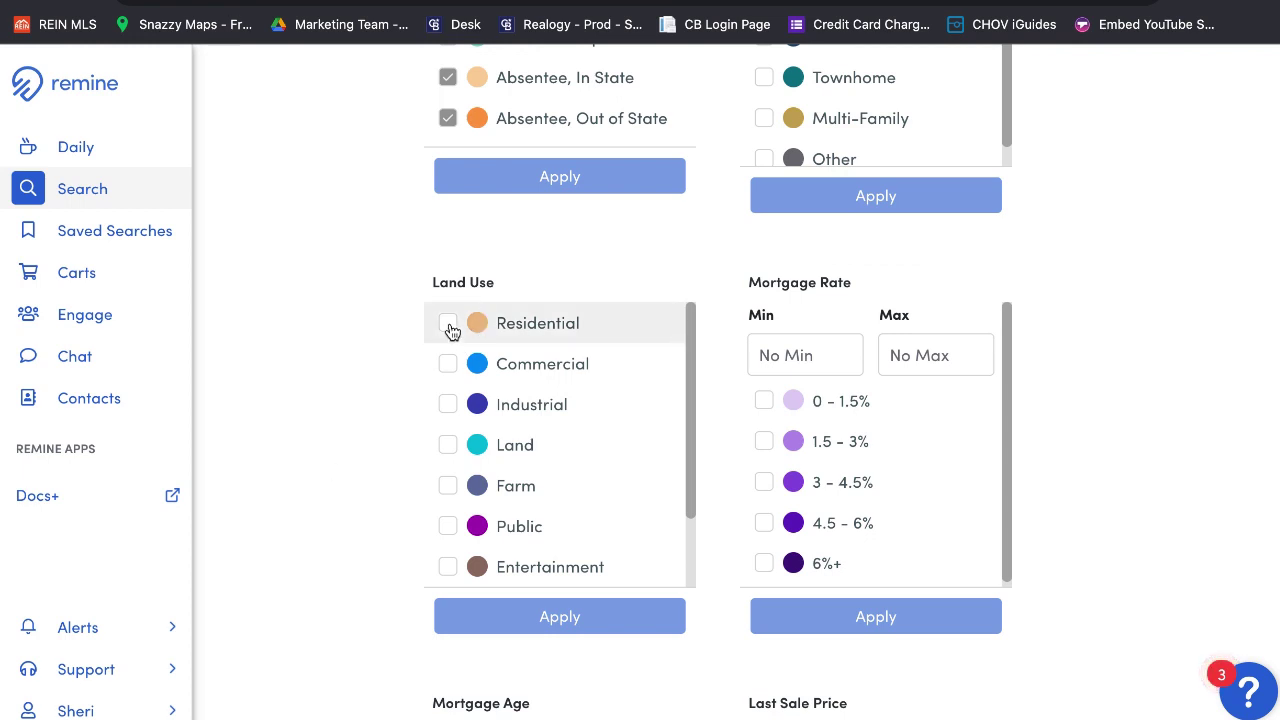
click(448, 324)
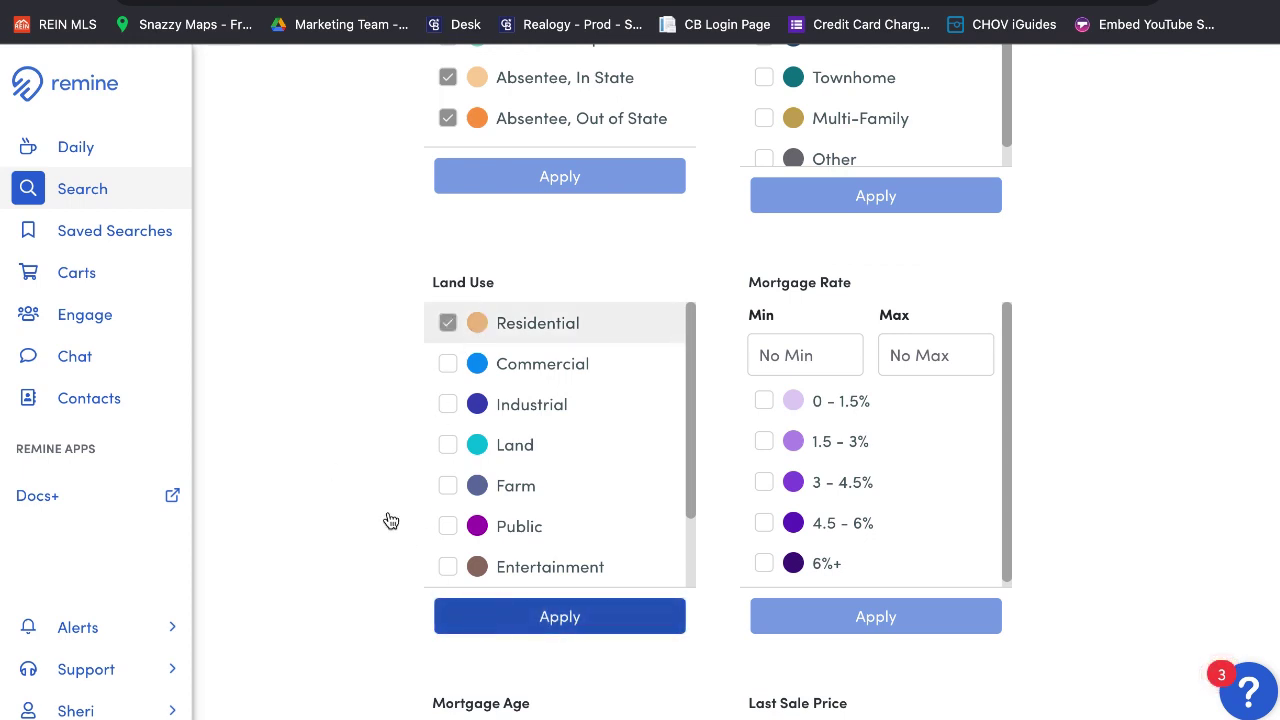
scroll(390, 520, down, 5)
scroll(389, 594, down, 1)
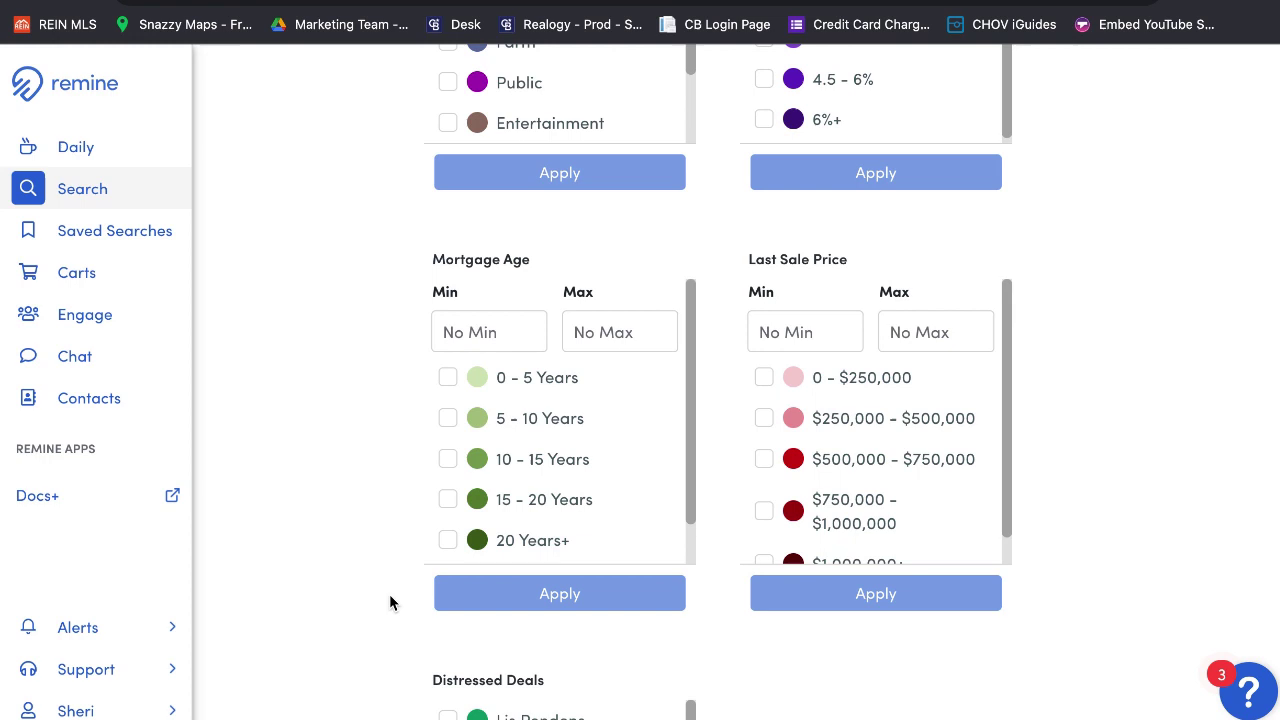
scroll(514, 603, down, 2)
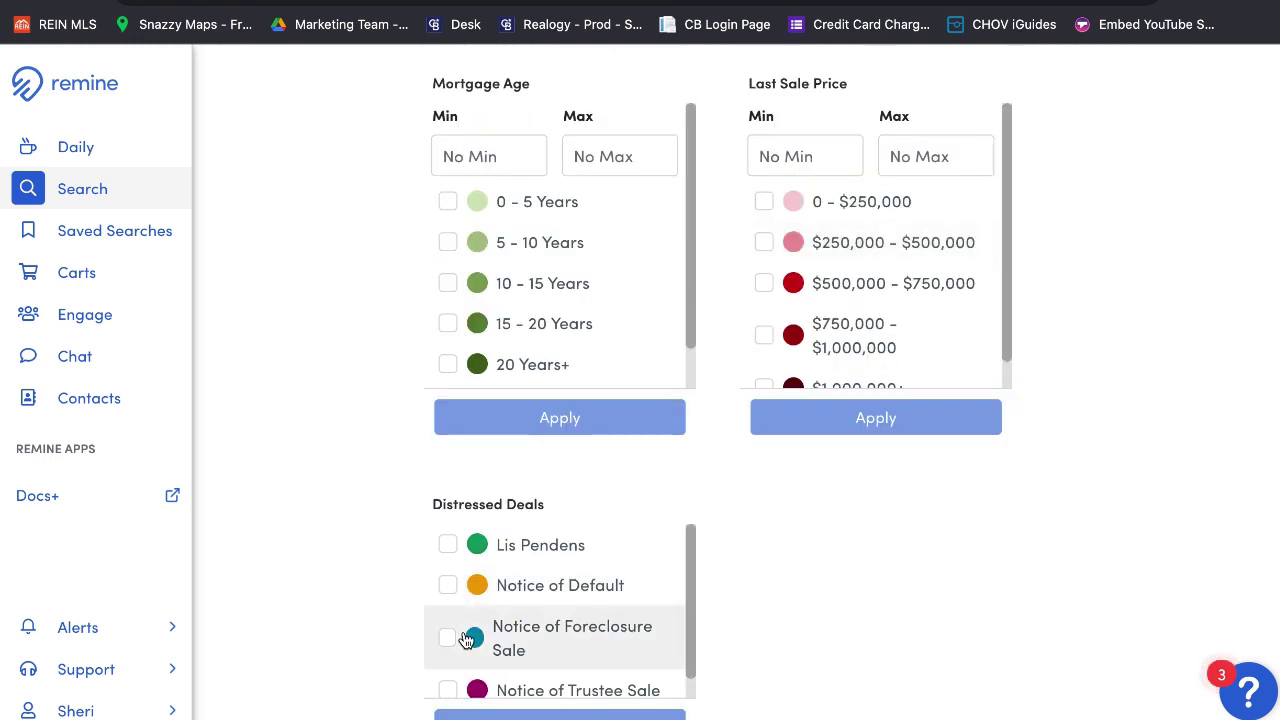
scroll(466, 640, down, 1)
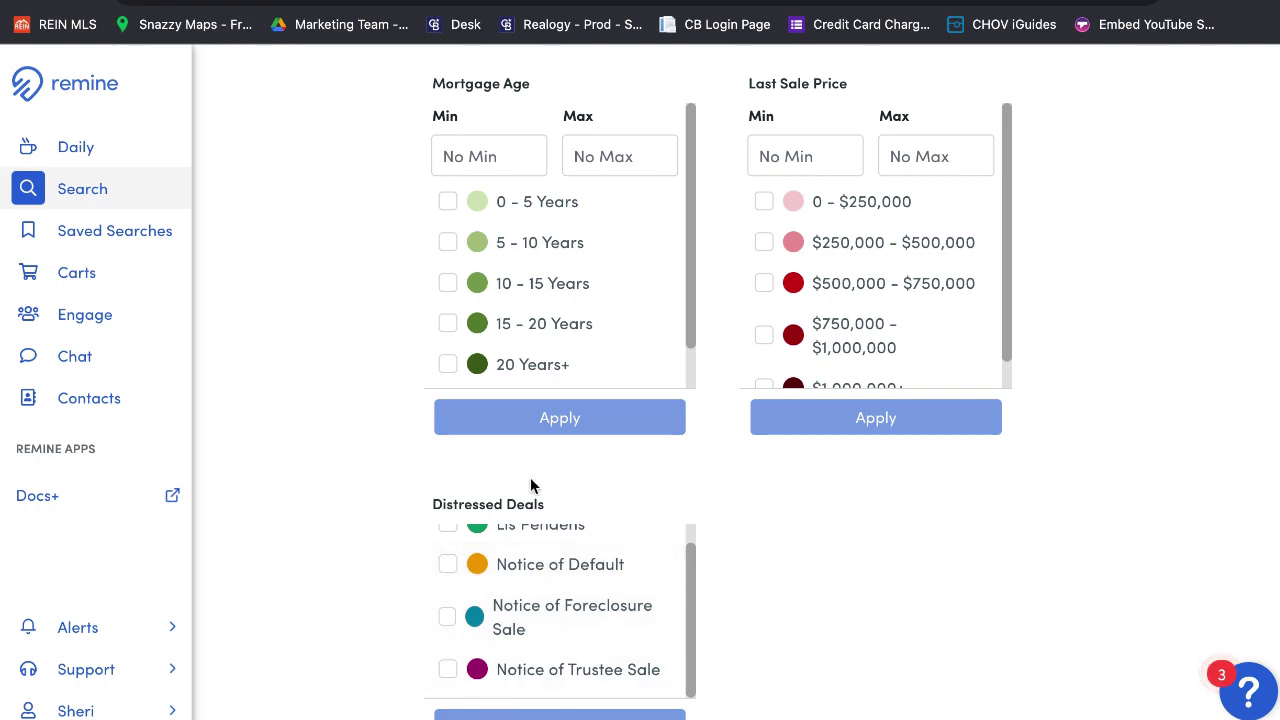
Set the Off Market filter in the listing filters to Off-Market
scroll(386, 607, up, 15)
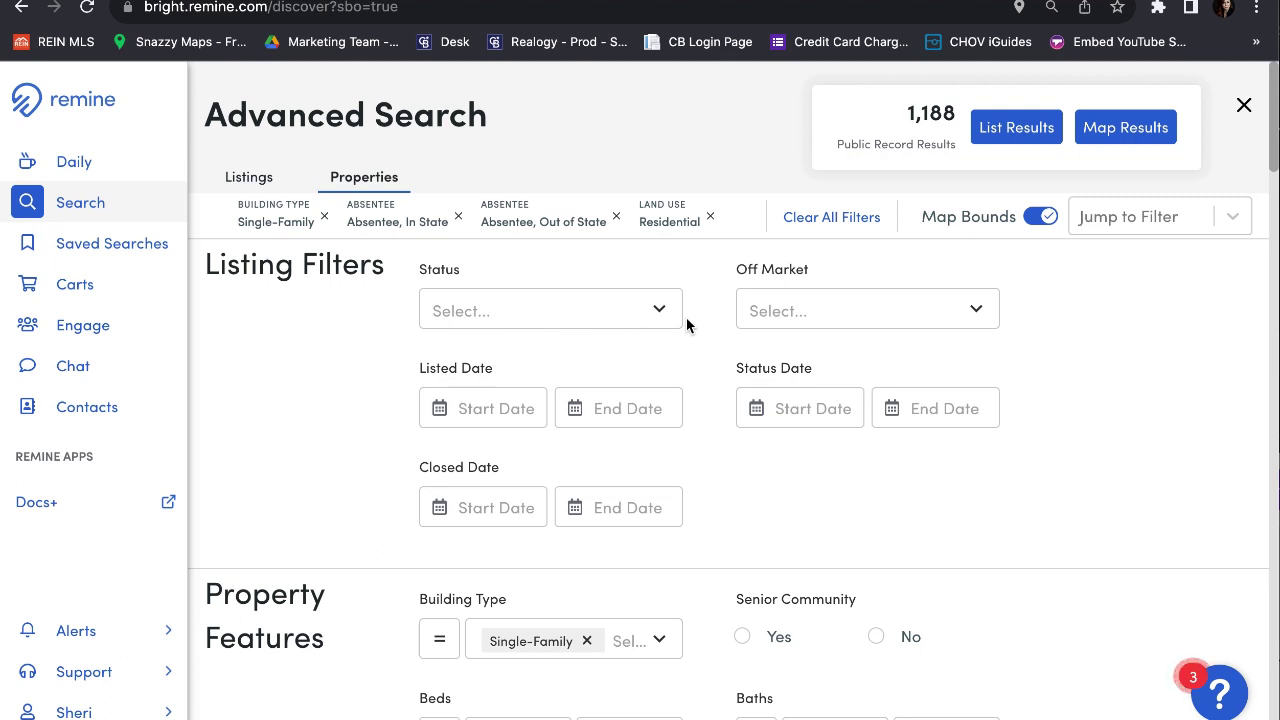
click(768, 310)
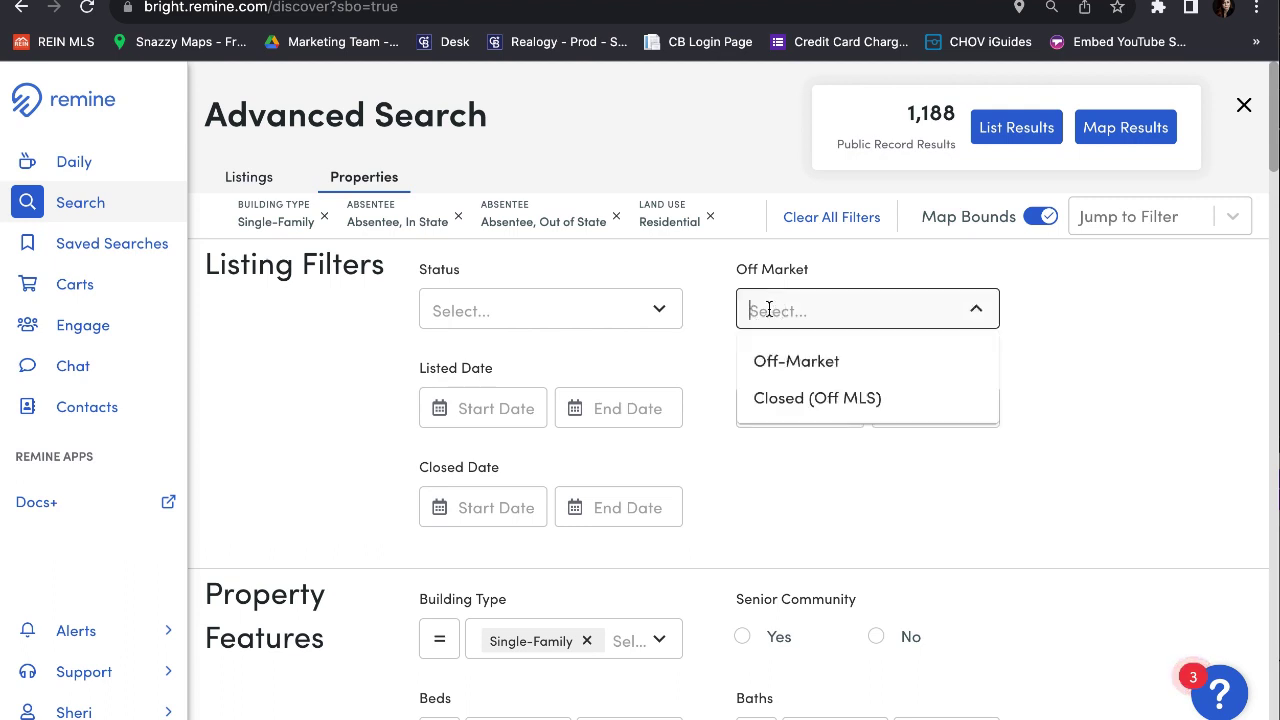
click(783, 368)
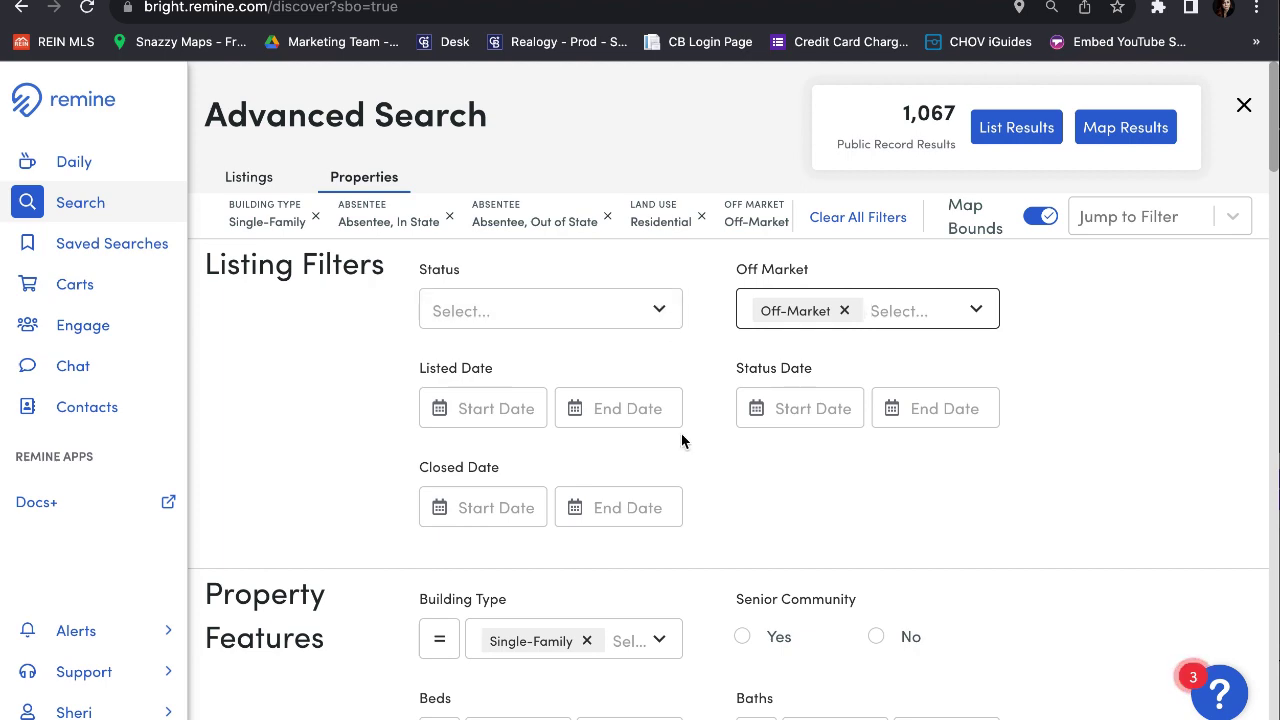
Show the matching properties as a list and select all of them
scroll(703, 476, down, 3)
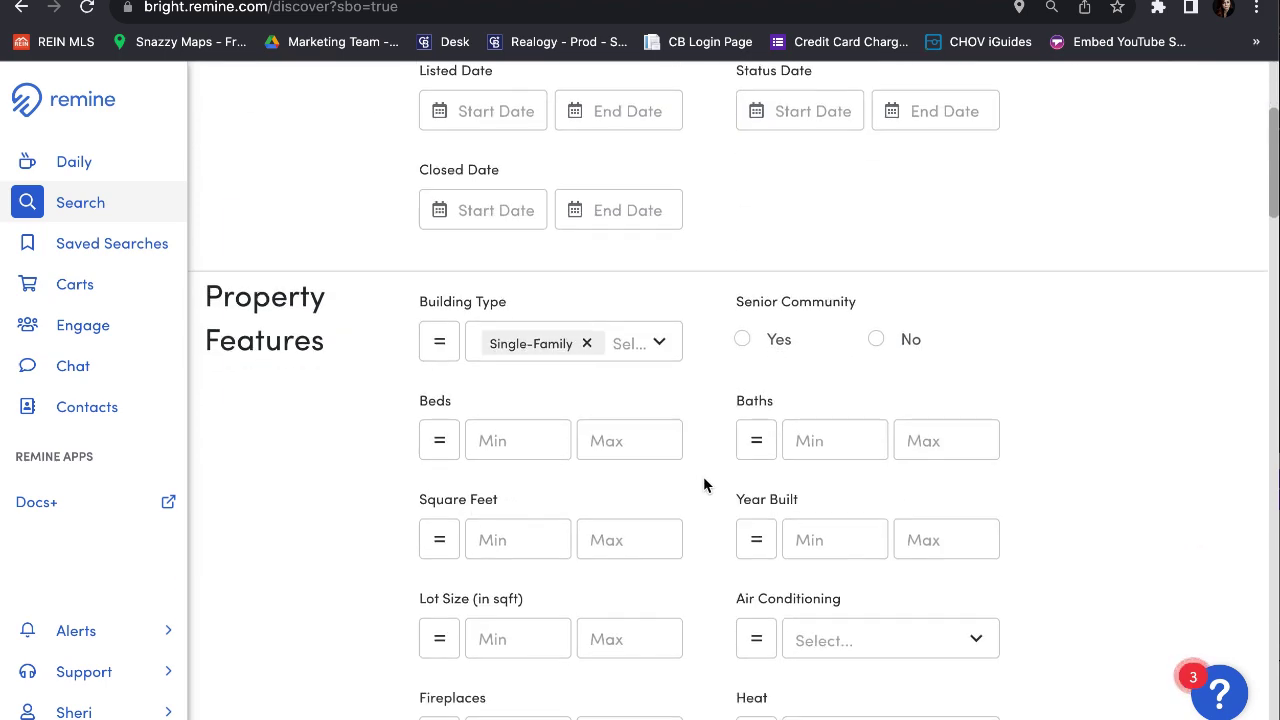
scroll(703, 478, up, 3)
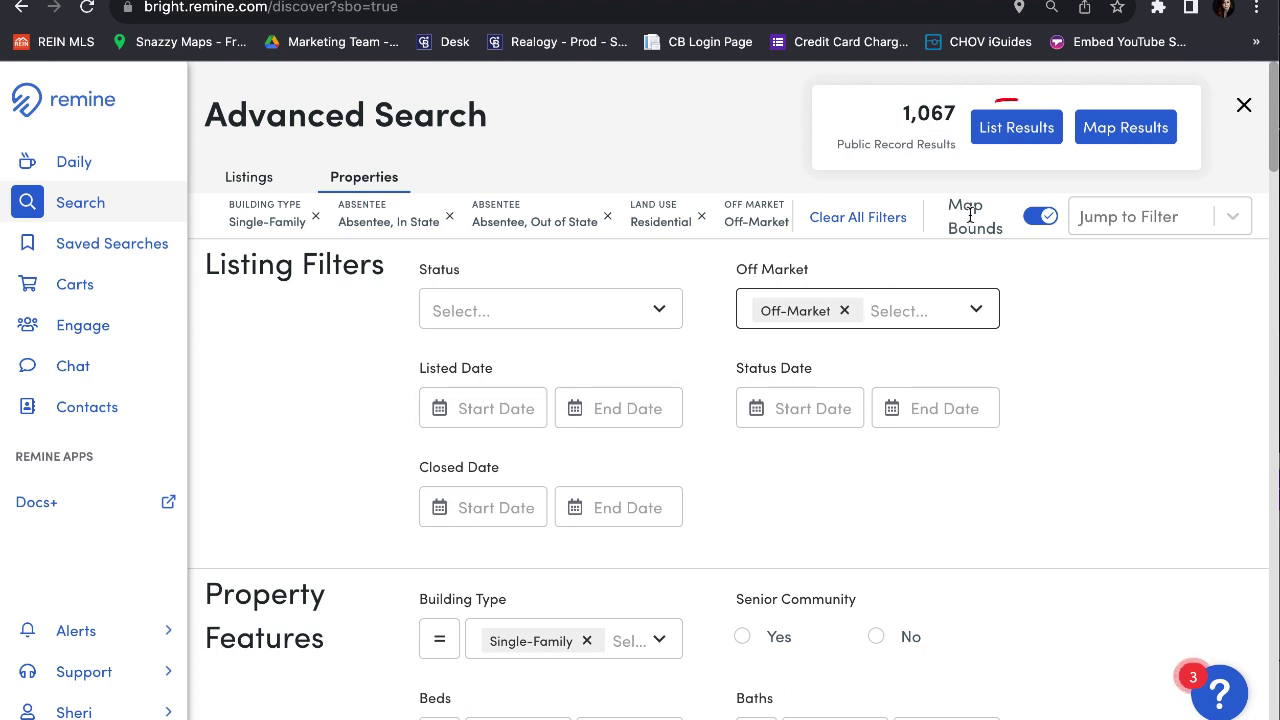
click(1036, 128)
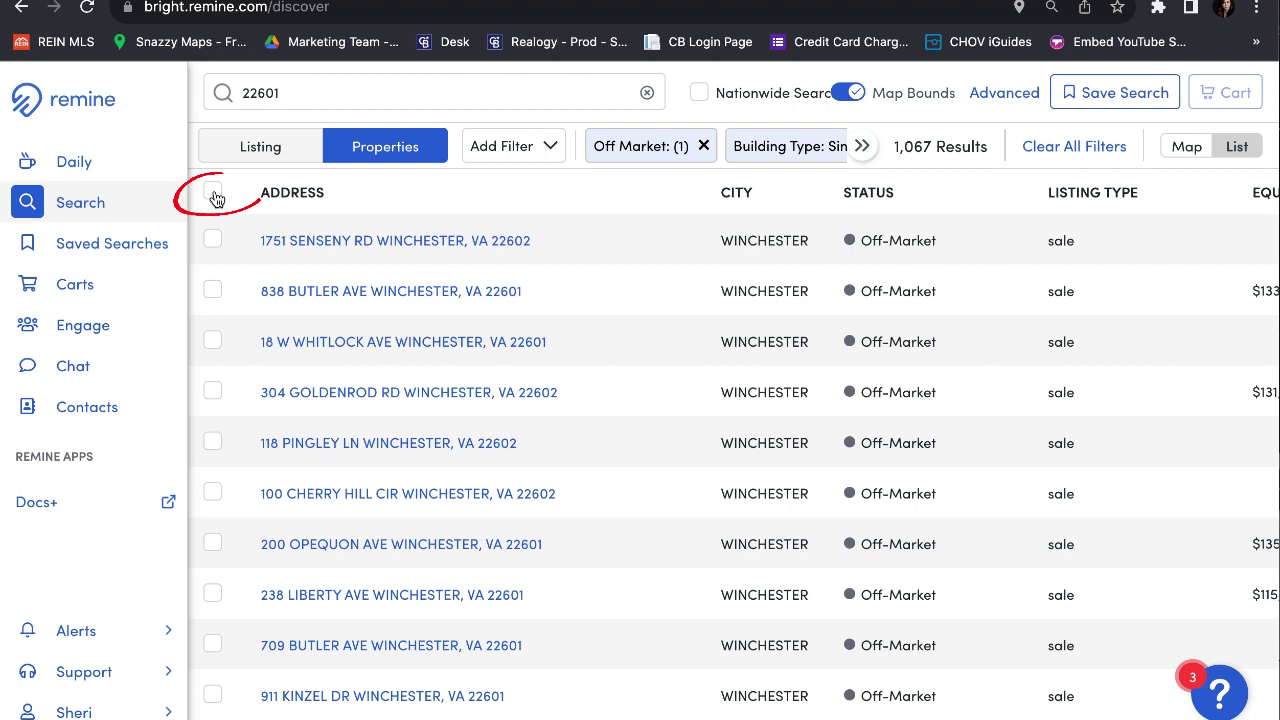
click(213, 192)
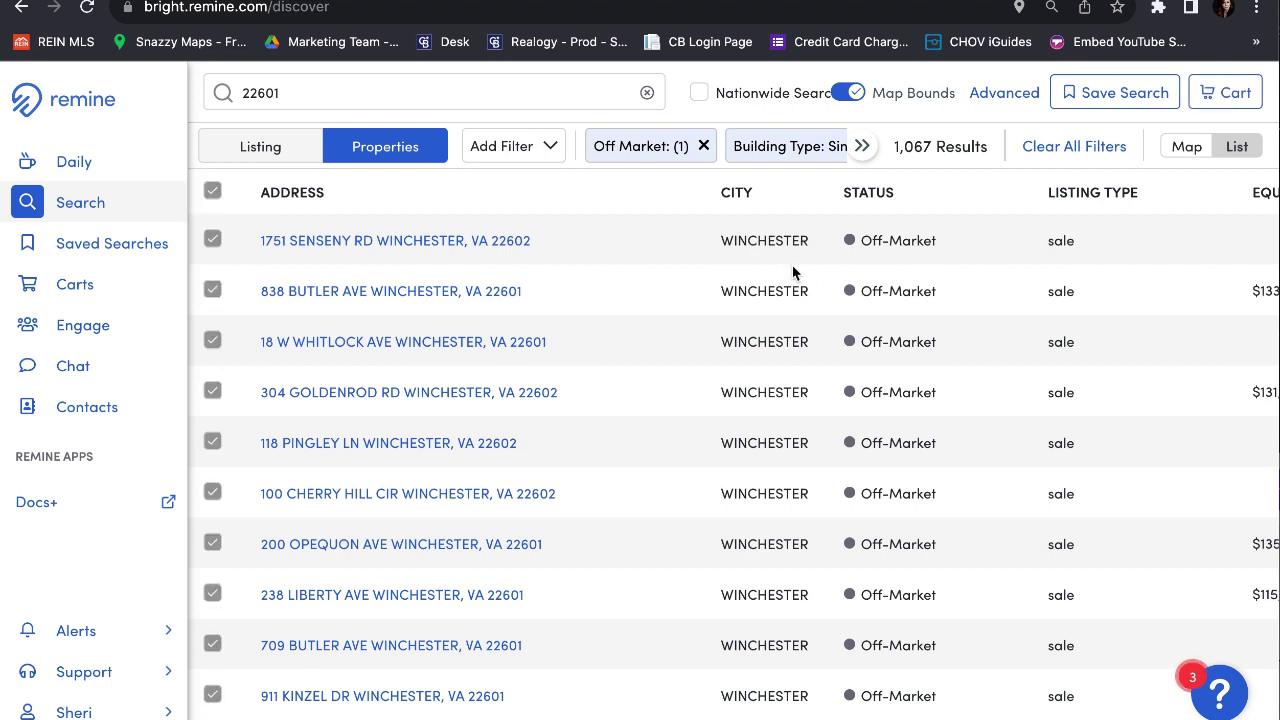
Add the selected properties to a new cart named "22601_single family_residential_absentee" and open the carts page
click(1236, 96)
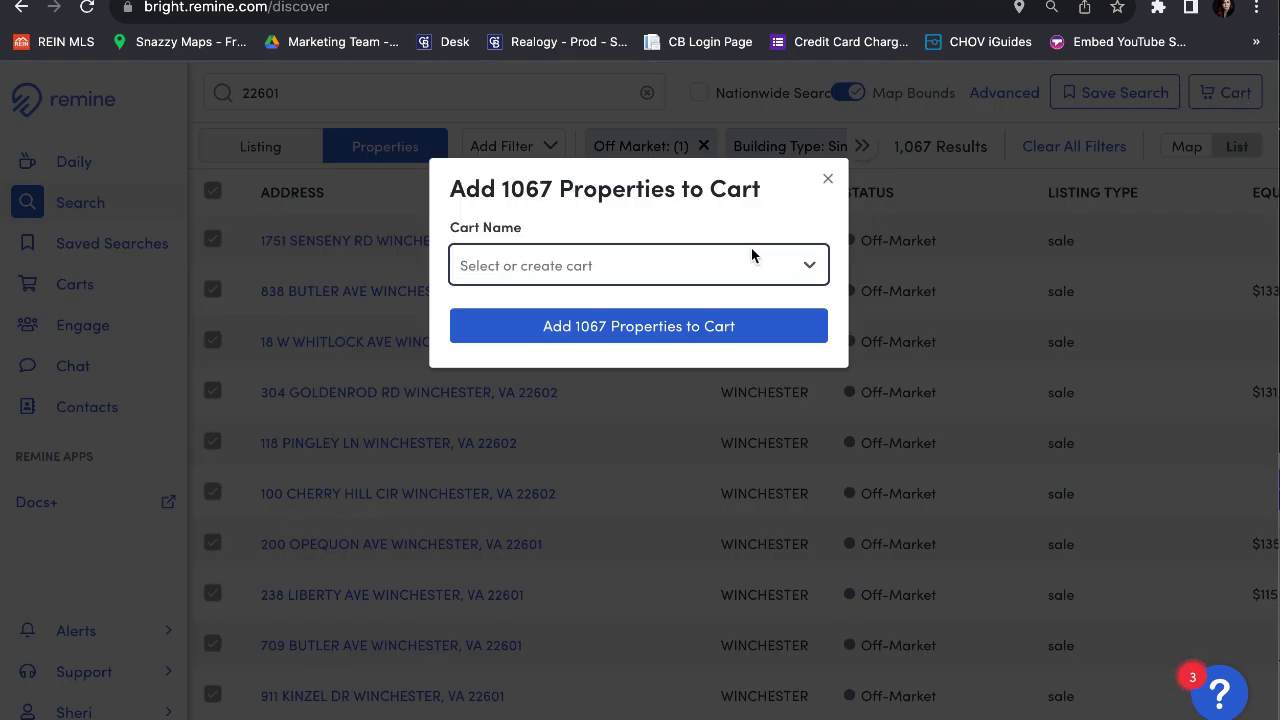
text(22)
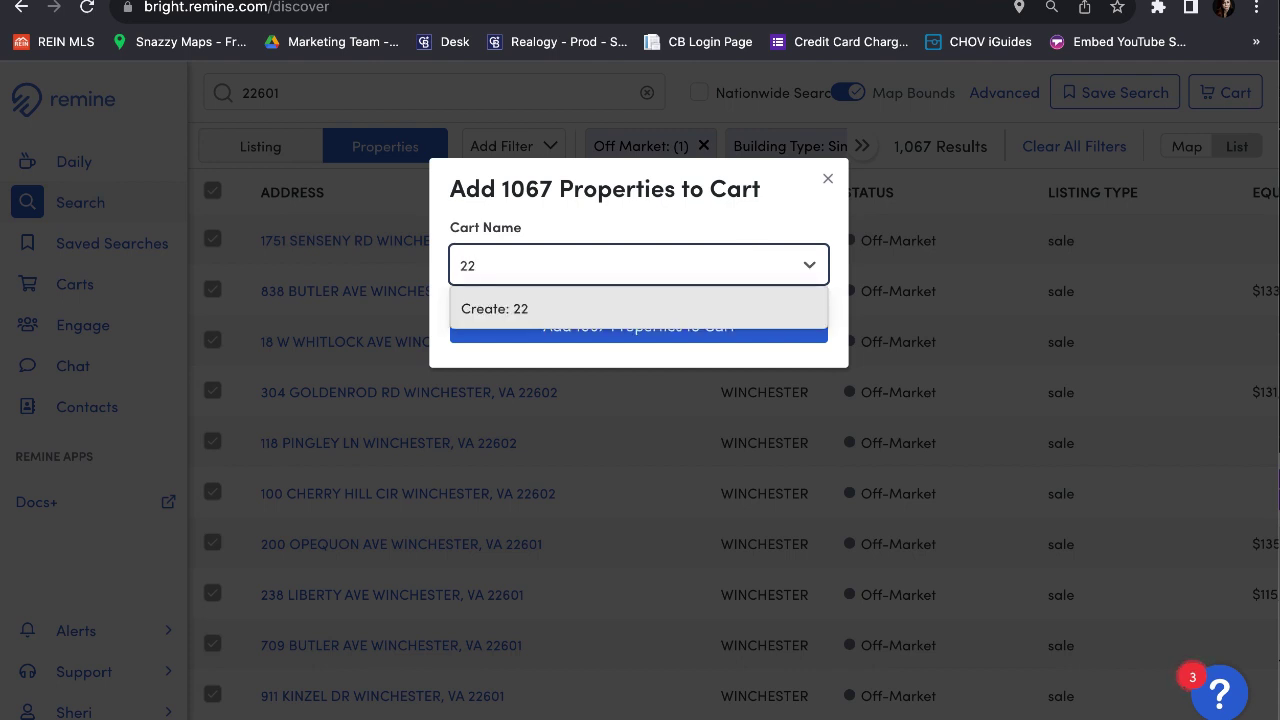
text(601_single family_residential_absentee)
key(Return)
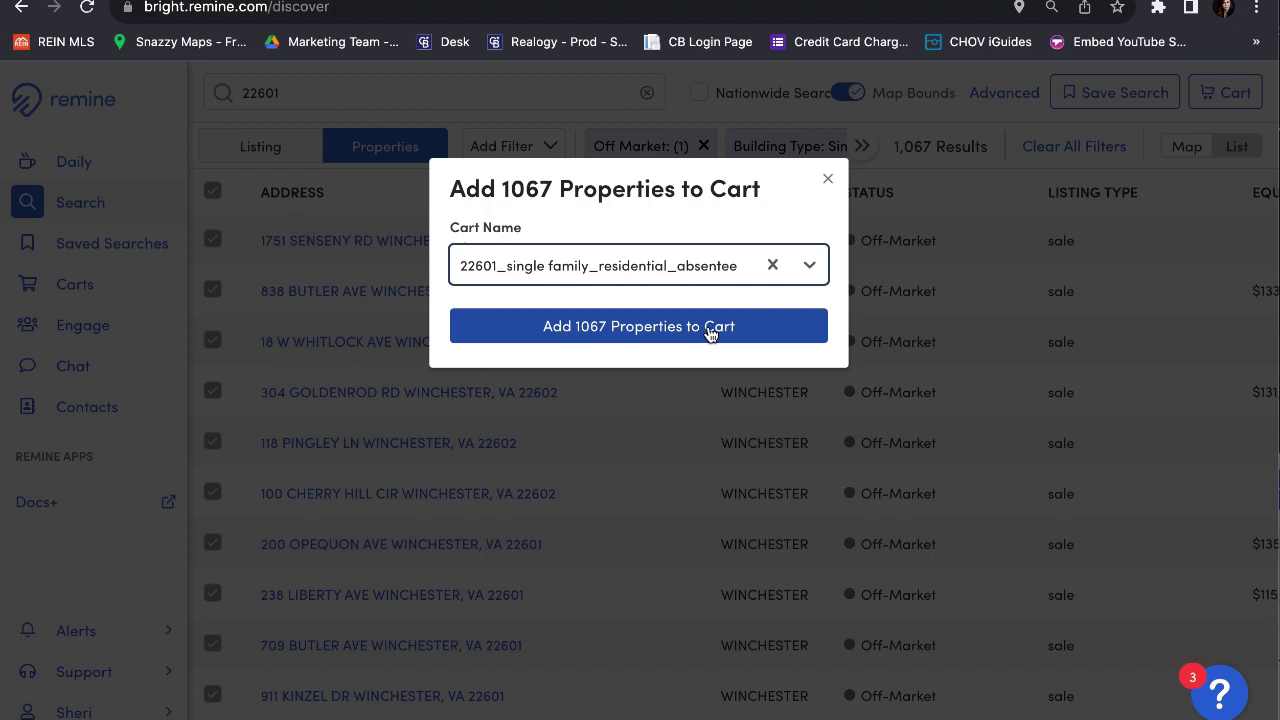
click(708, 328)
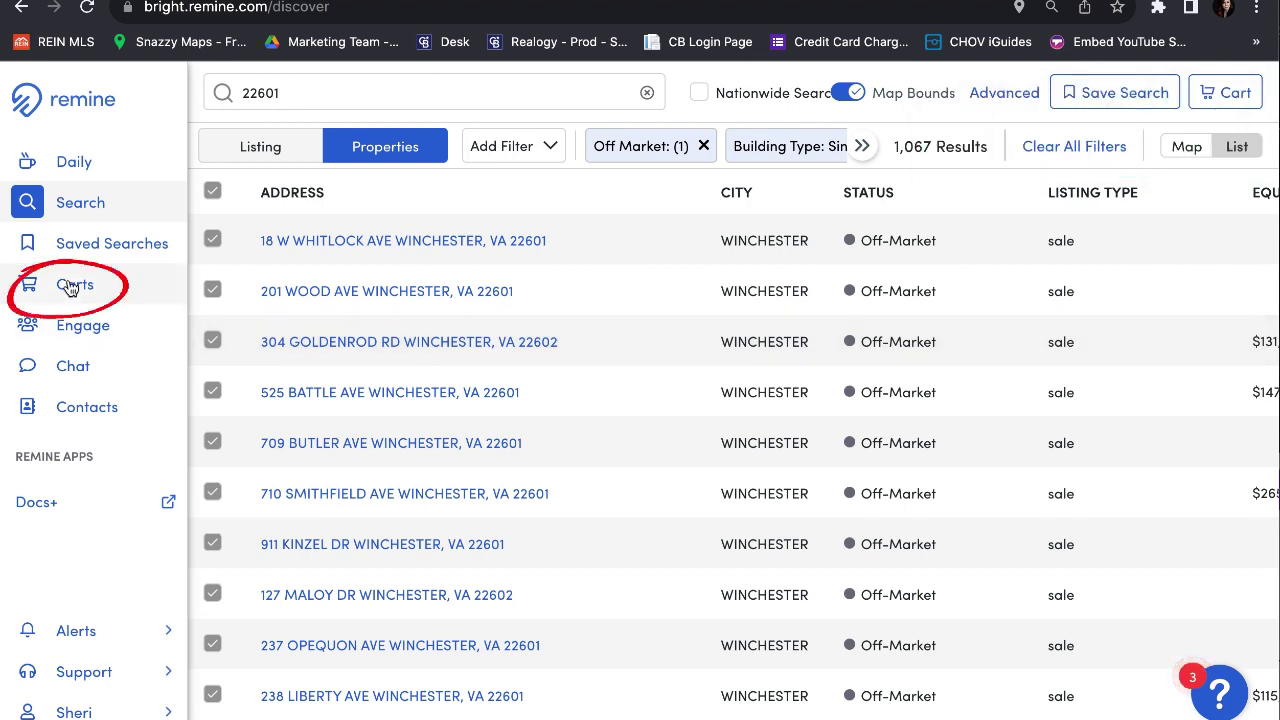
click(70, 287)
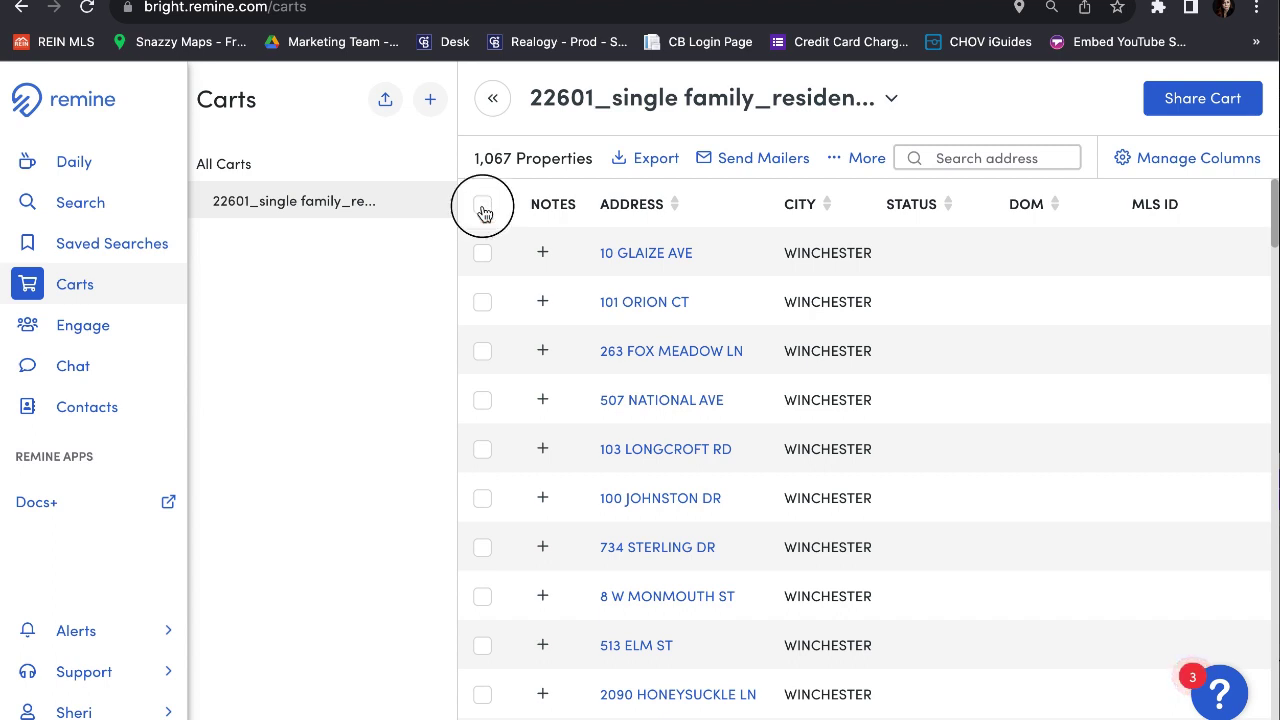
Select all properties in the cart and start a CSV export with the file name "22601_single family_absentee"
click(483, 208)
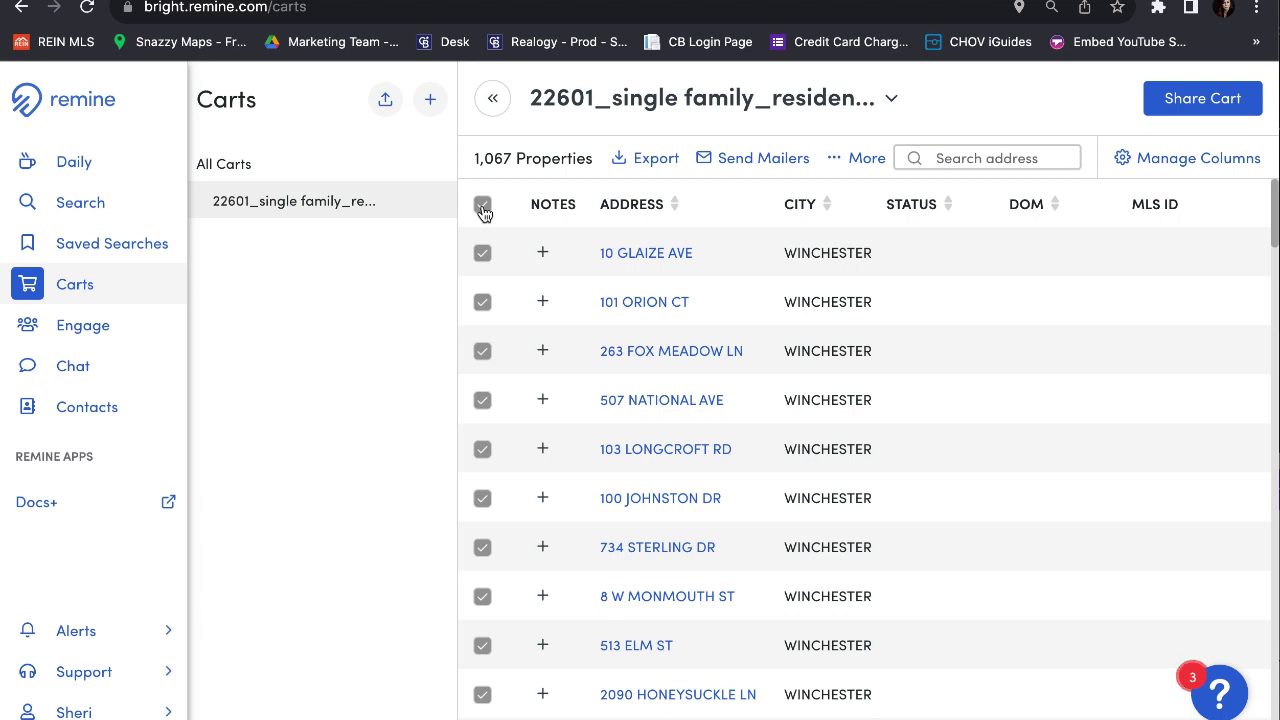
click(630, 160)
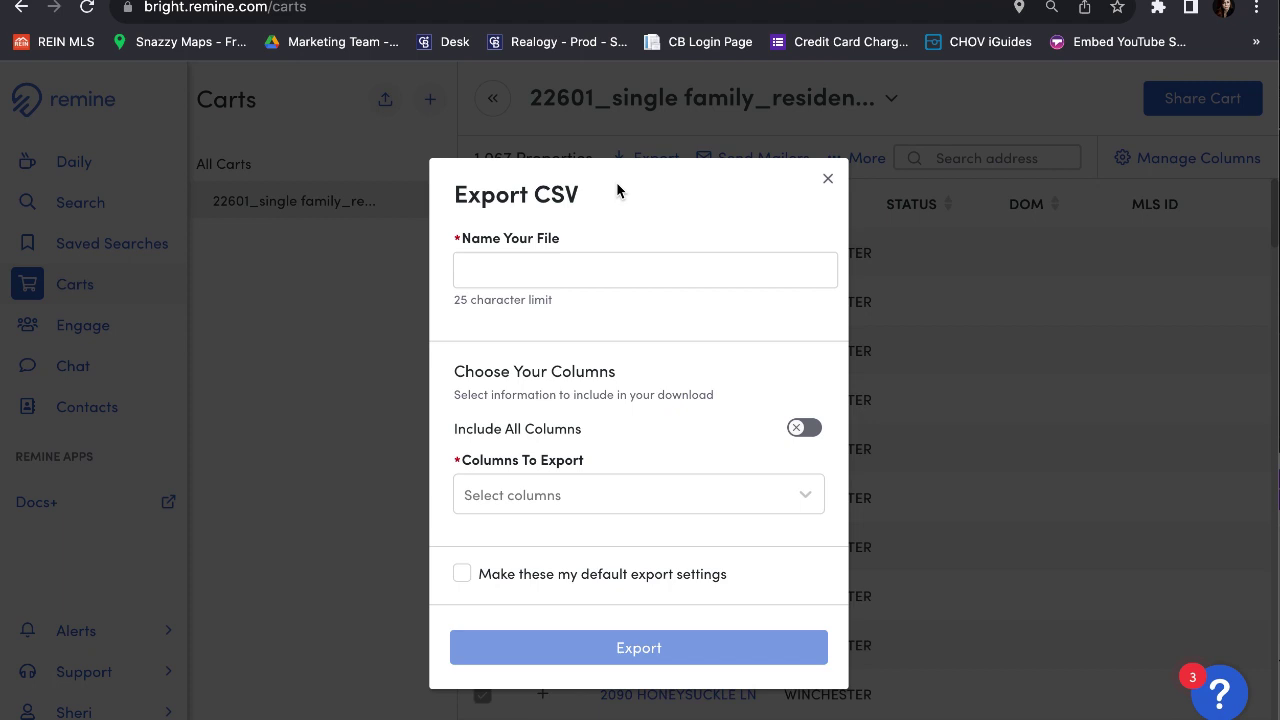
click(577, 271)
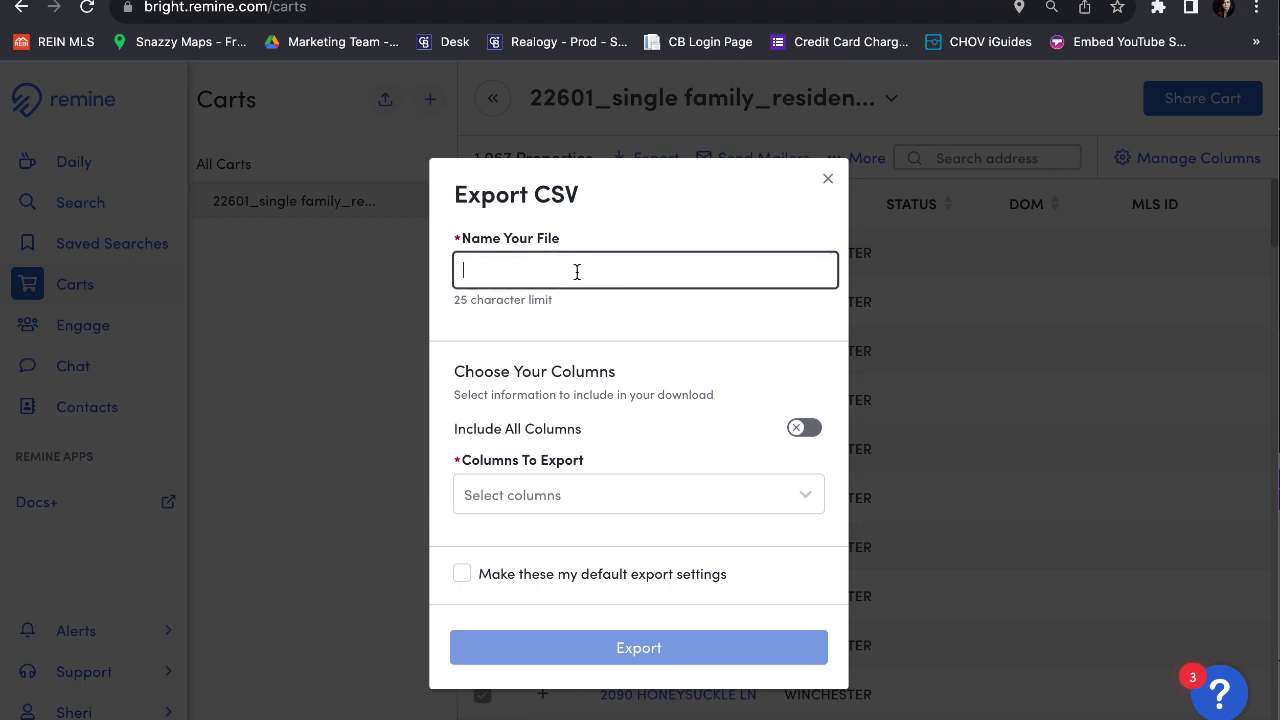
text(22601_single family_absentee)
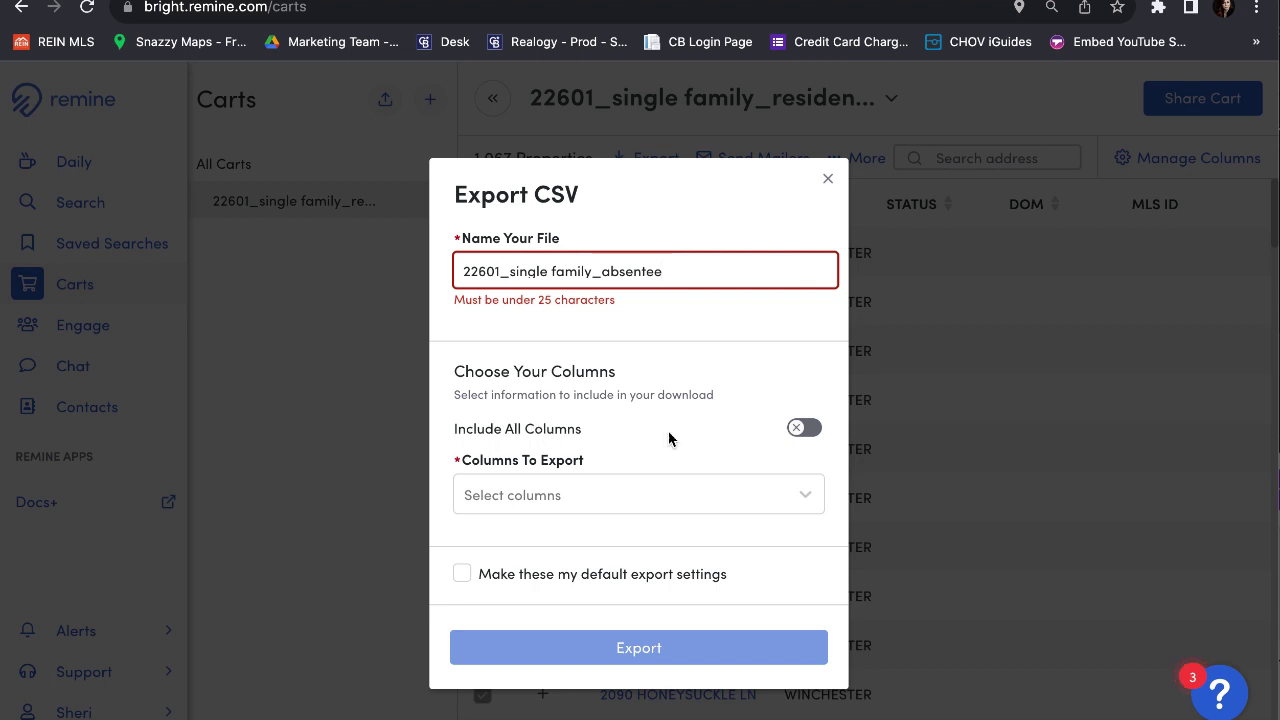
Look over the individual columns available for export and set the export to include all columns
click(801, 432)
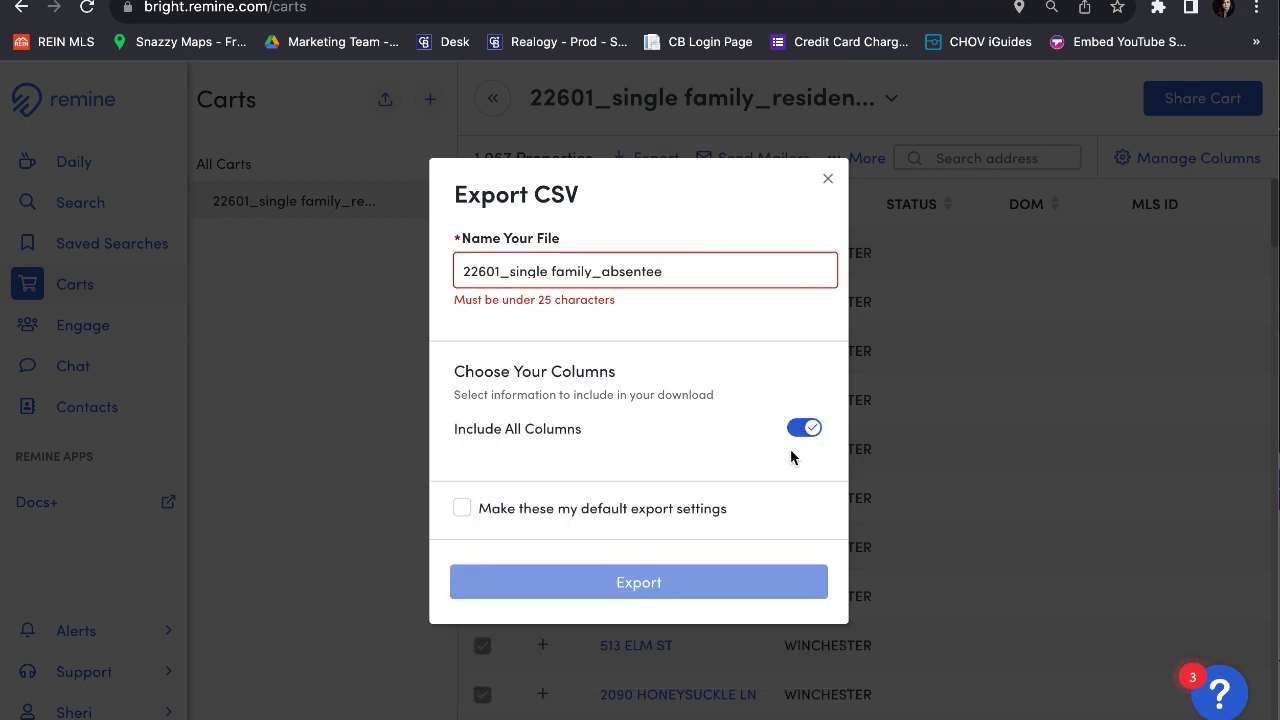
click(813, 436)
click(660, 494)
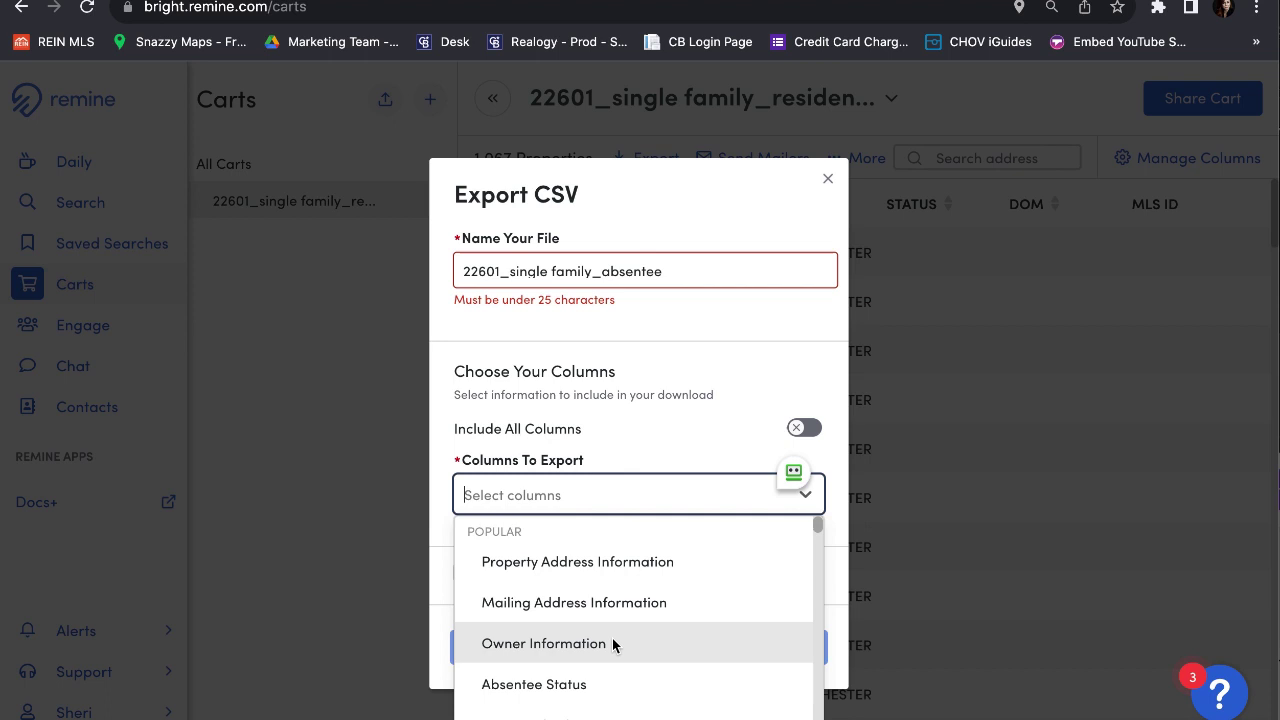
click(682, 443)
click(805, 428)
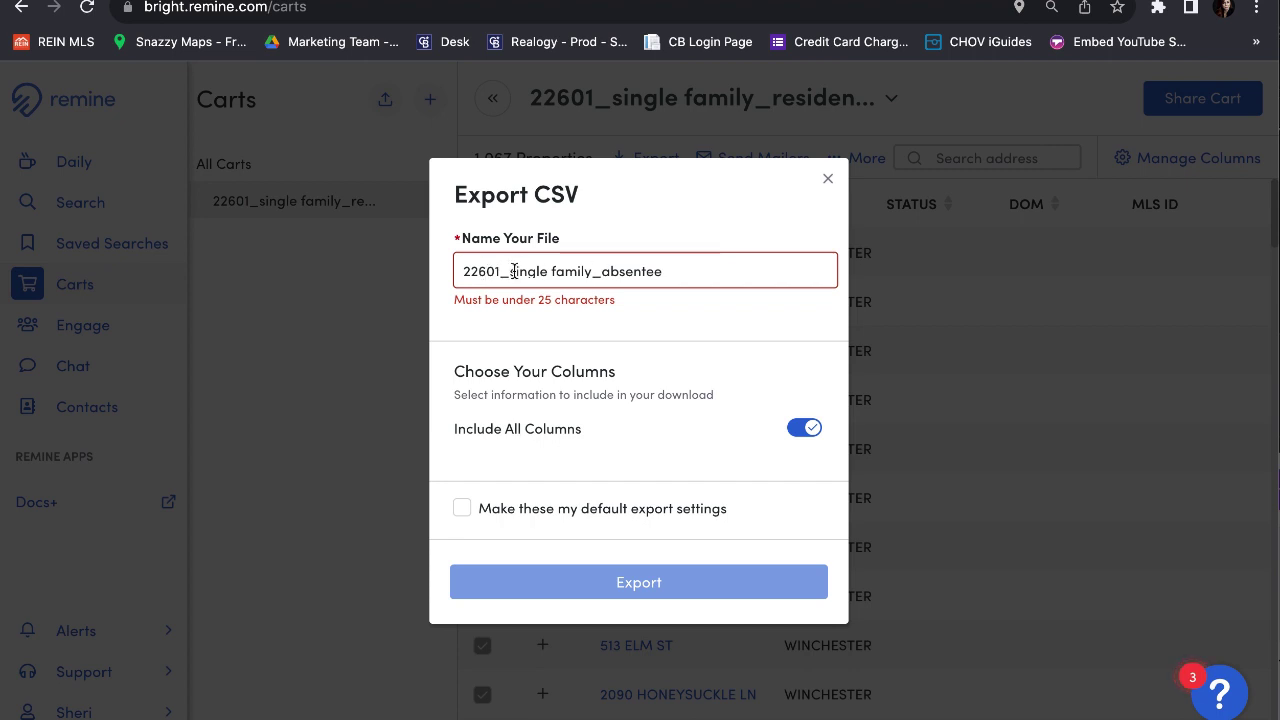
Replace the export file name with "test" and export the CSV
click(586, 266)
triple_click(586, 266)
text(test)
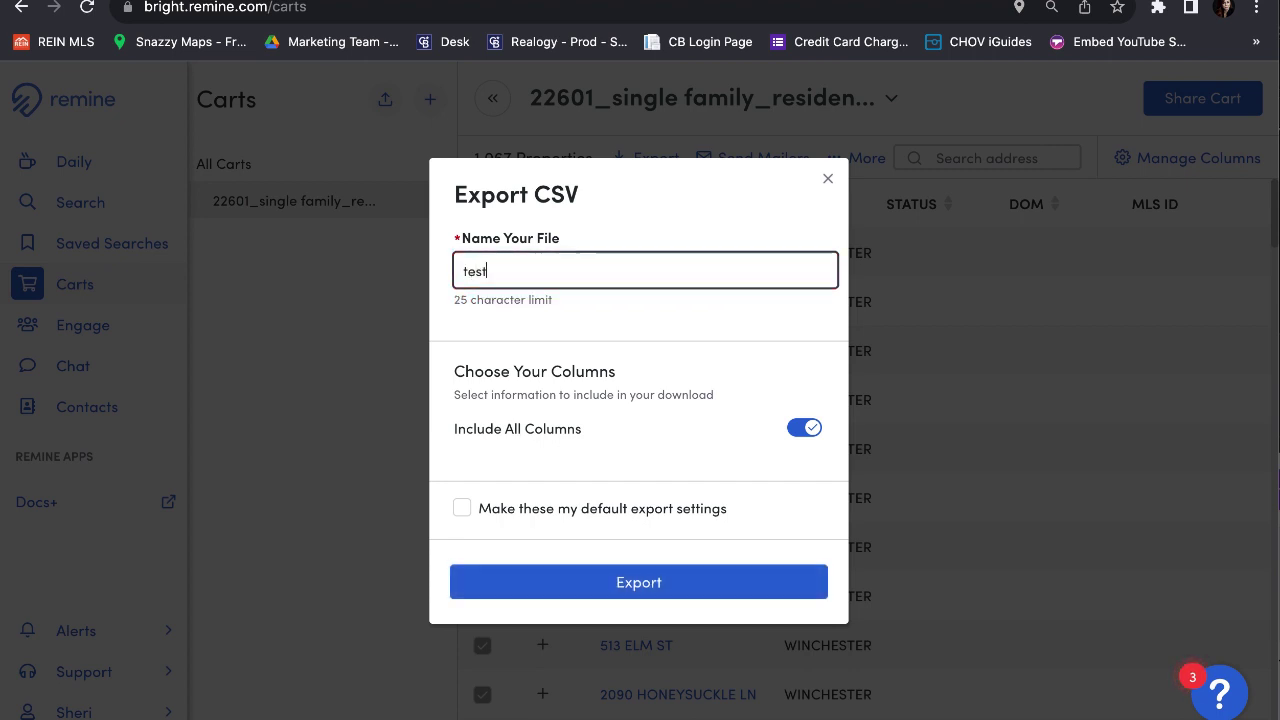
click(553, 596)
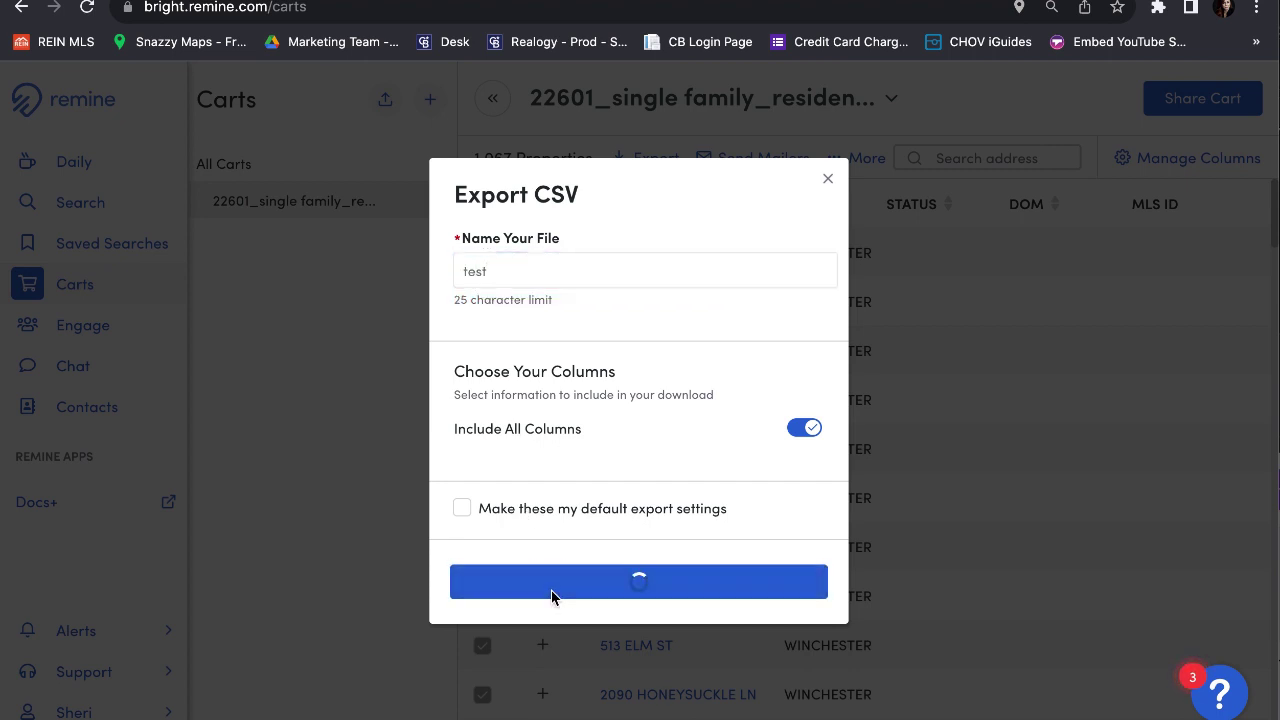